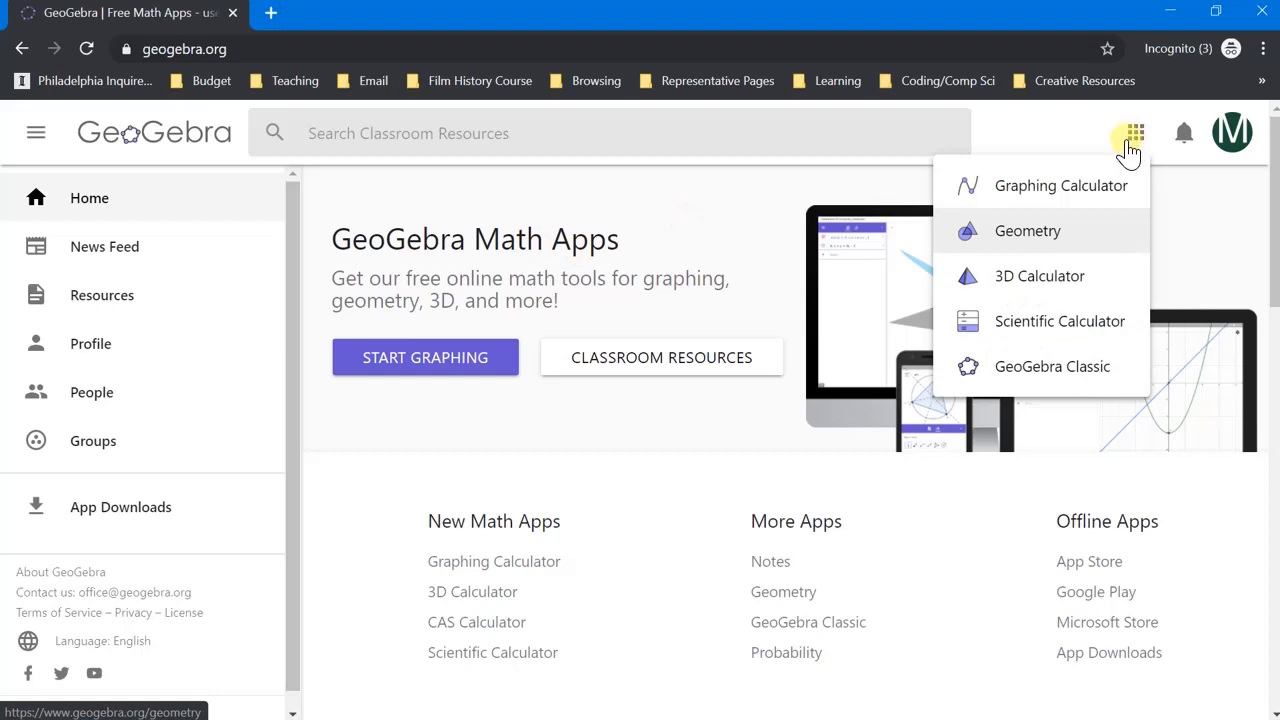
- Open the Geometry app and show the axes and major gridlines in the graphics view
left_click(1045, 237)
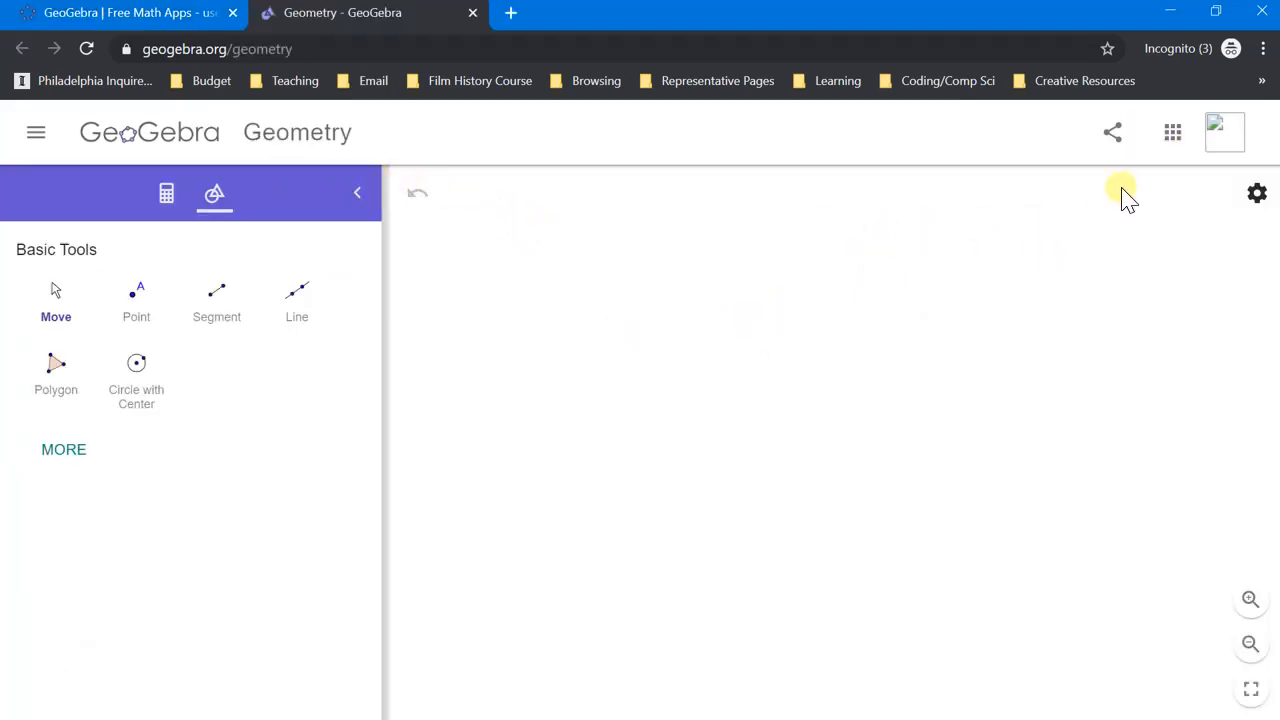
left_click(1256, 194)
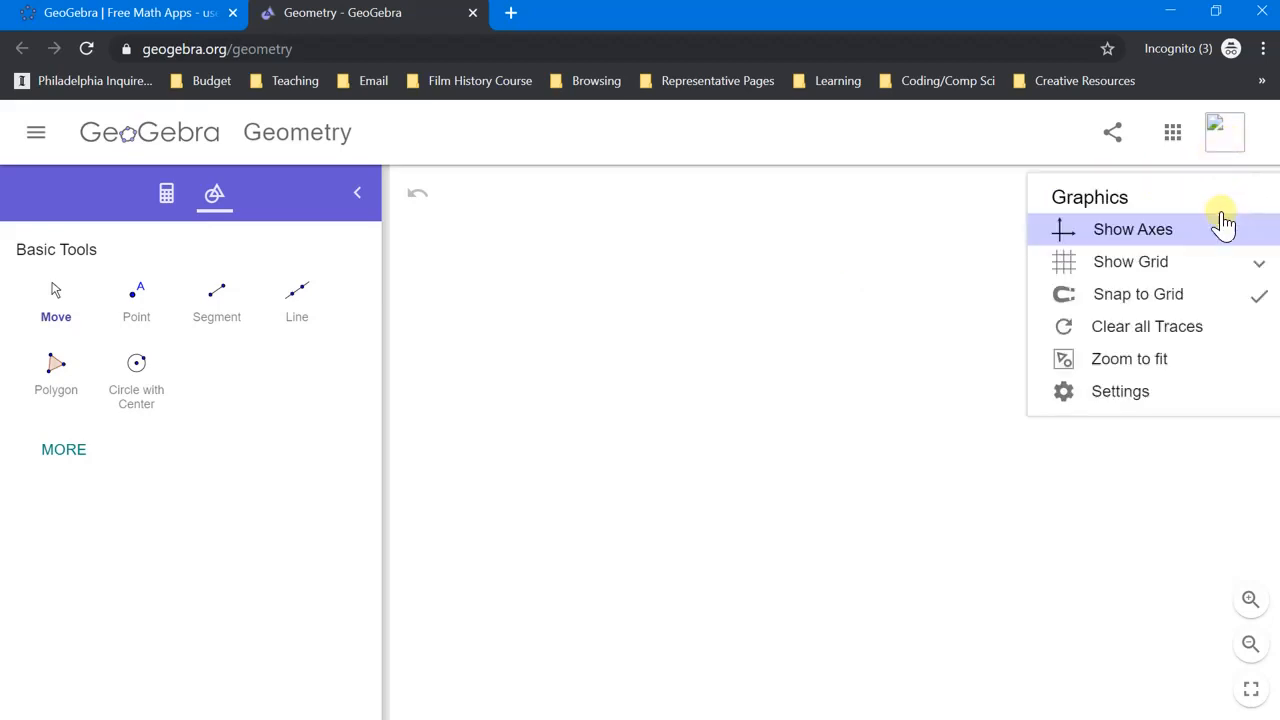
left_click(1136, 235)
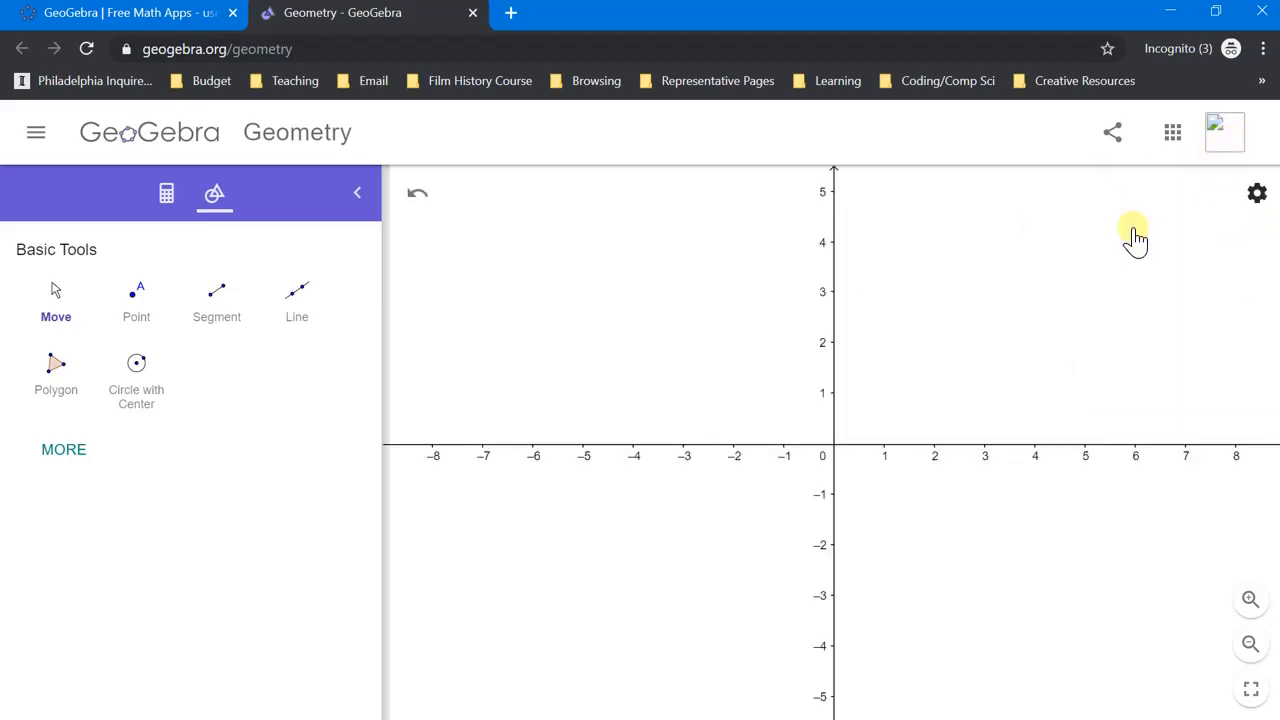
left_click(1260, 194)
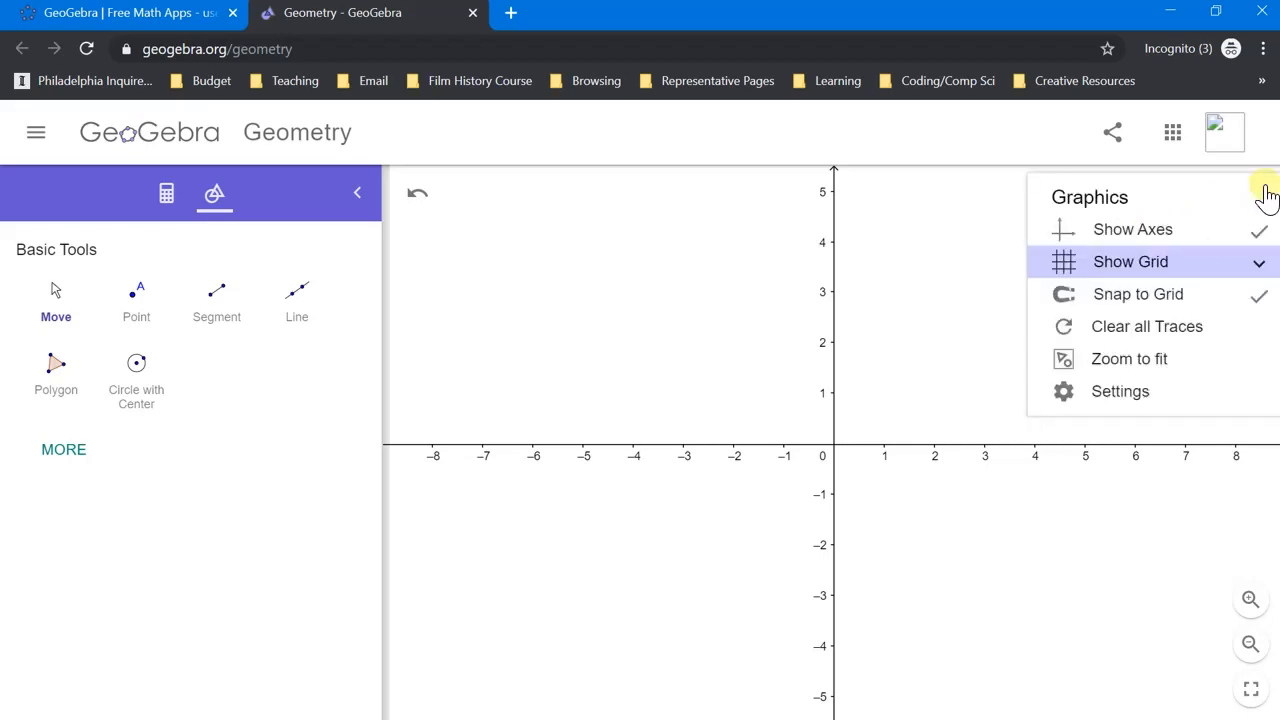
left_click(1189, 270)
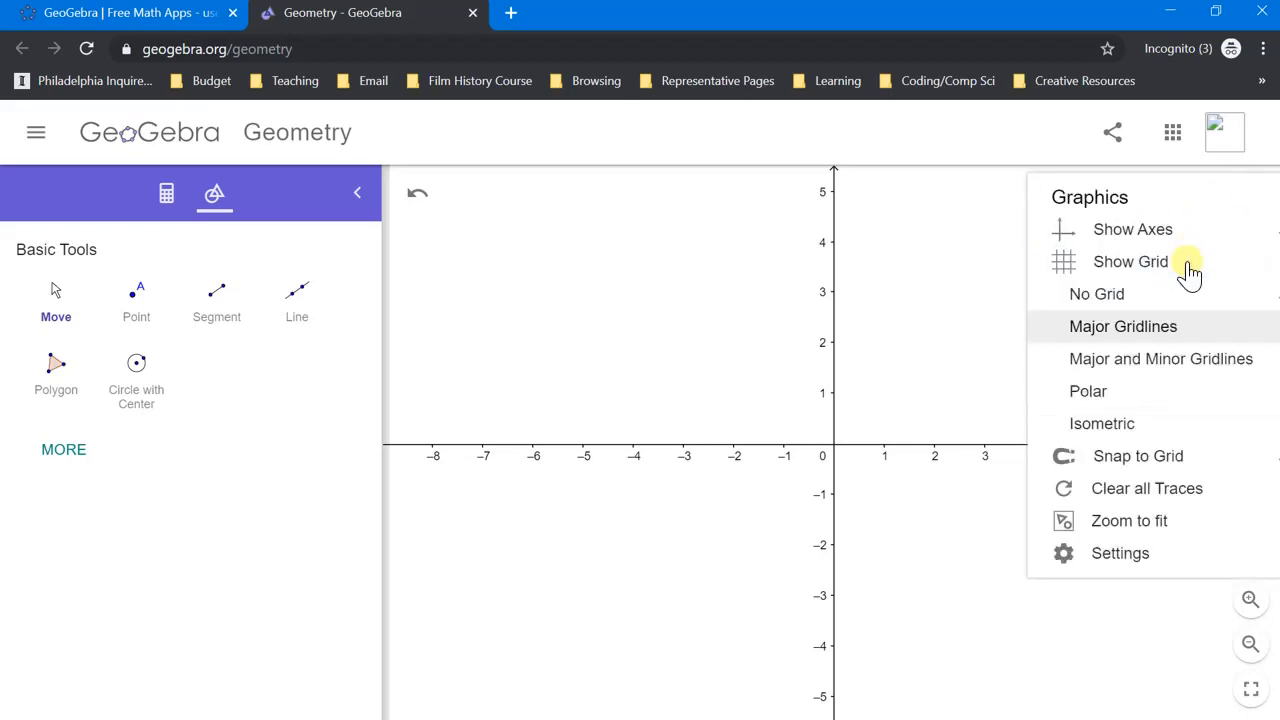
left_click(1143, 326)
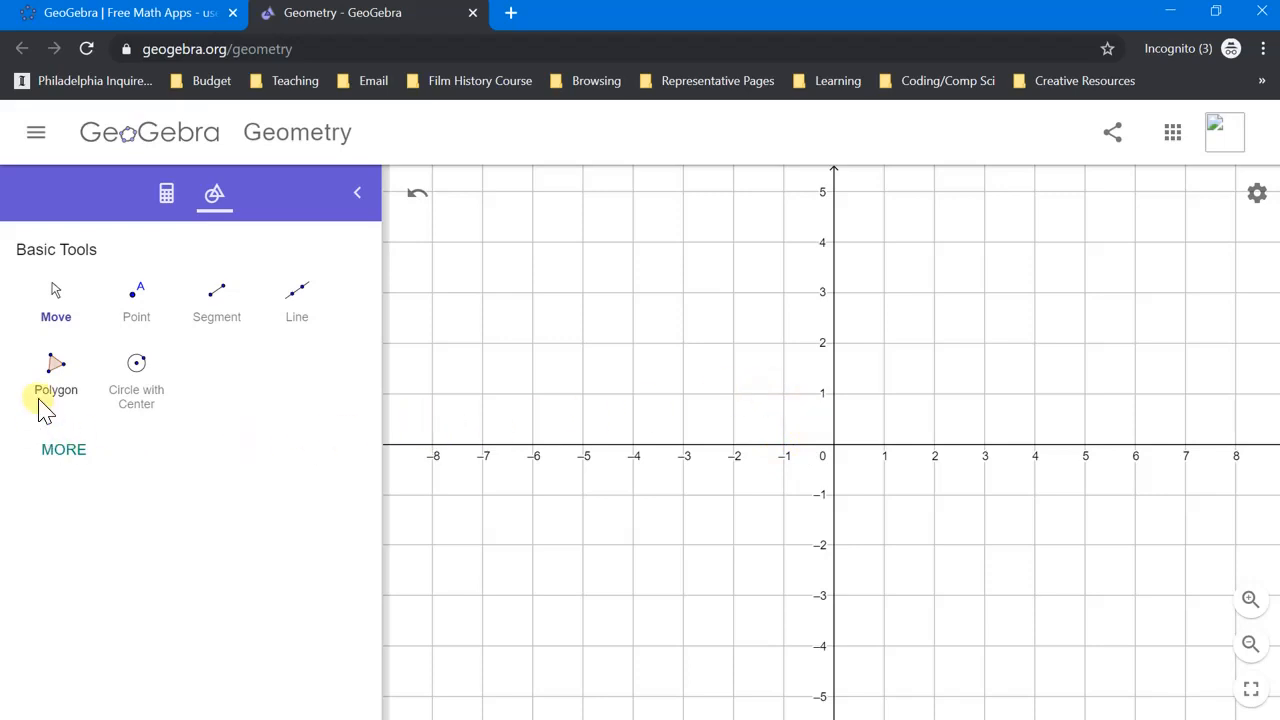
- Draw a quadrilateral polygon with vertices at about (-7.9, 1.6), (-7.8, 4), (-2.3, 2.6) and (-5.7, -1.5)
left_click(56, 380)
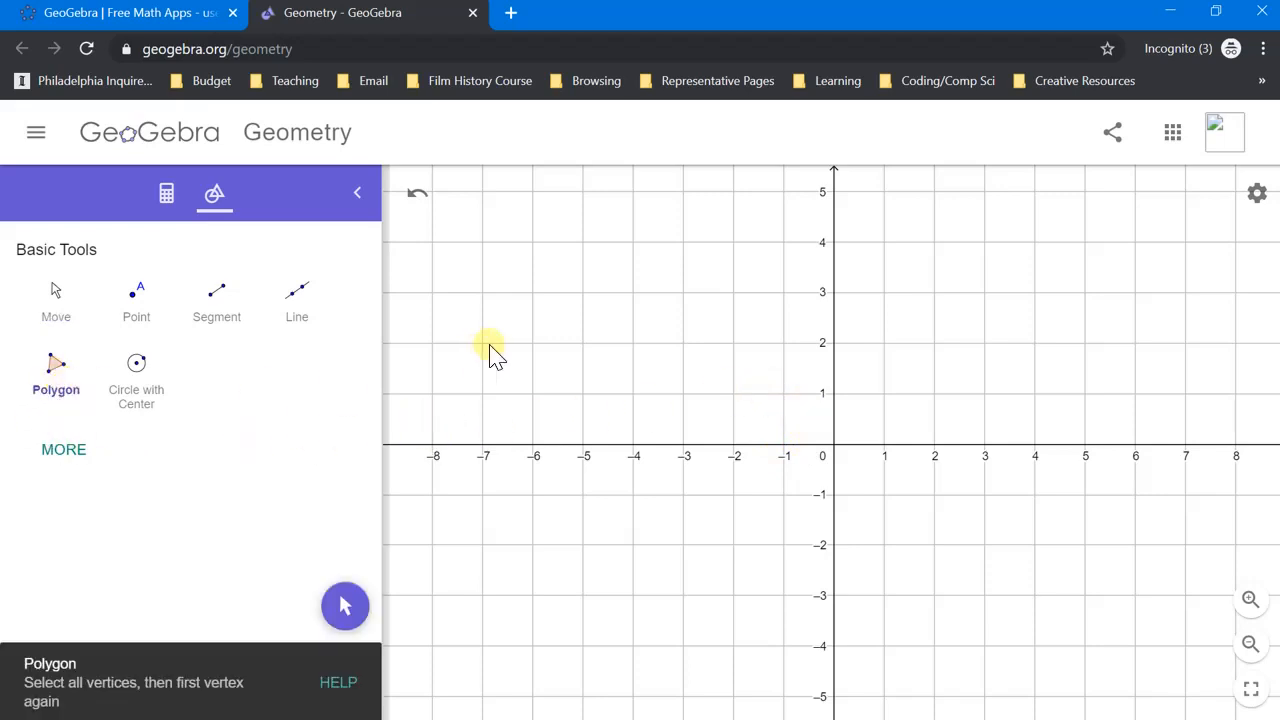
left_click(437, 365)
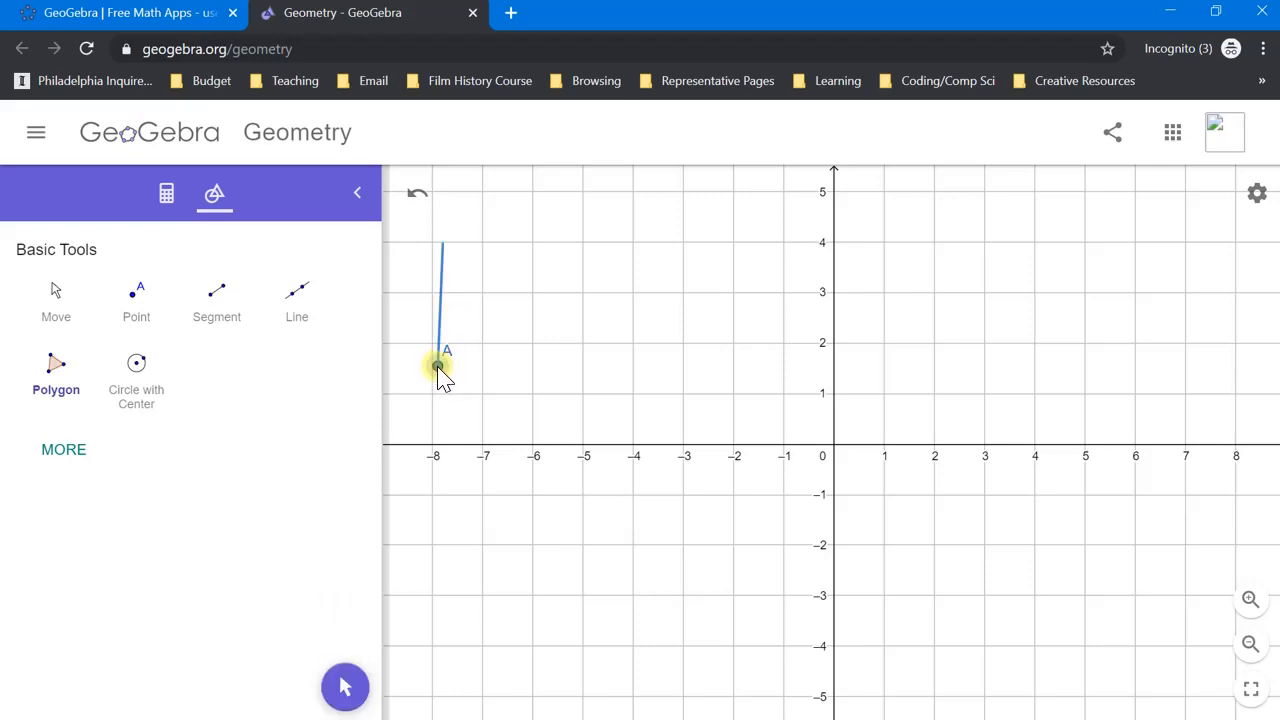
left_click(441, 243)
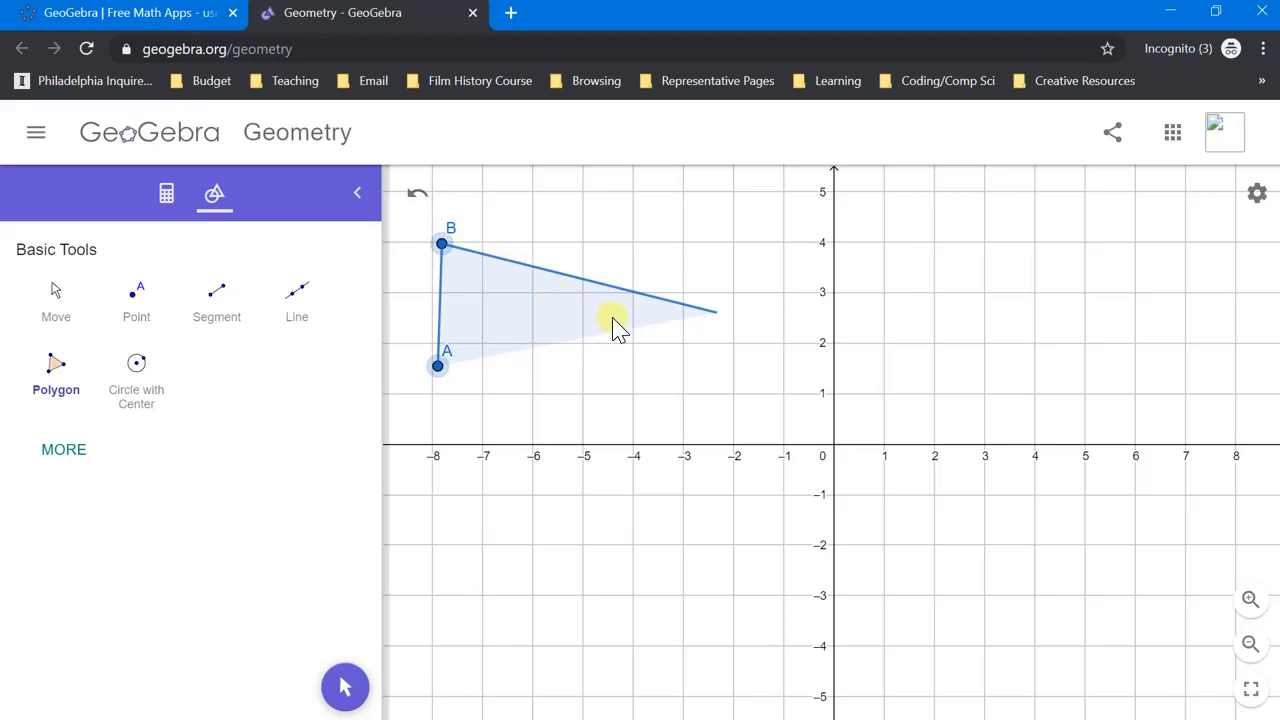
left_click(715, 313)
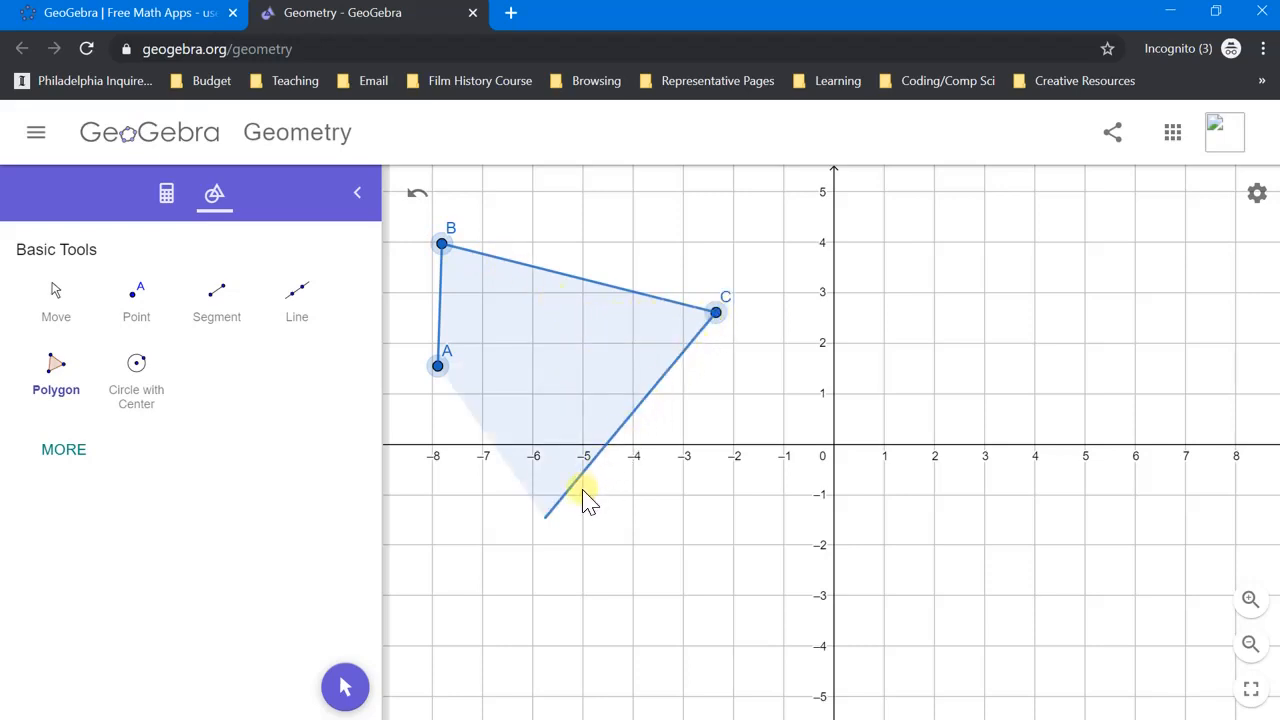
left_click(545, 517)
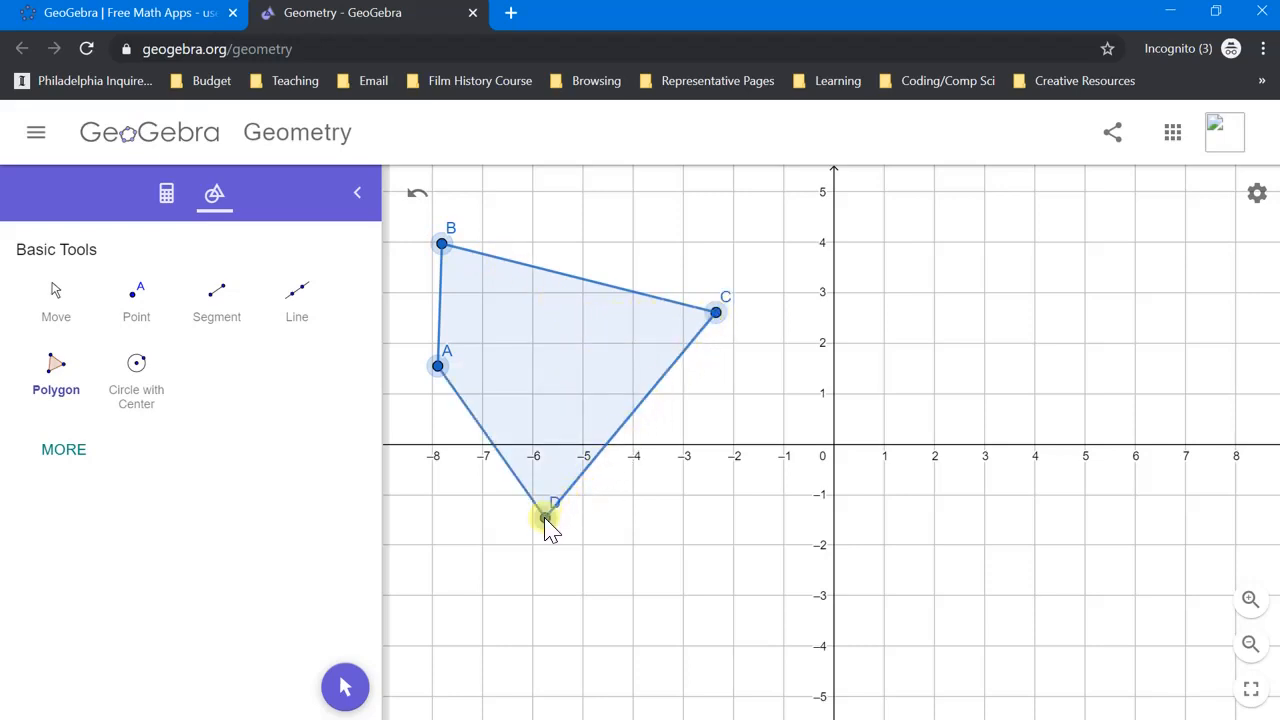
left_click(438, 367)
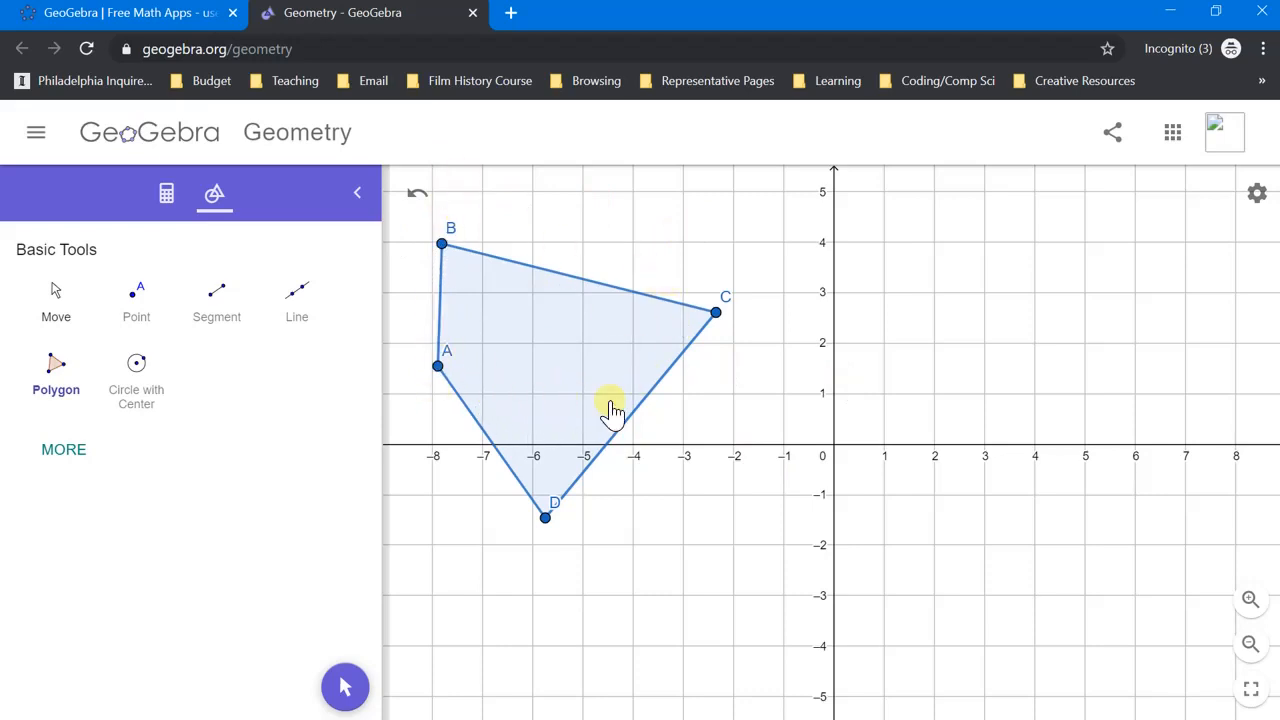
- Duplicate quadrilateral ABCD and place the copy with the vertex corresponding to A at the origin
left_click(53, 316)
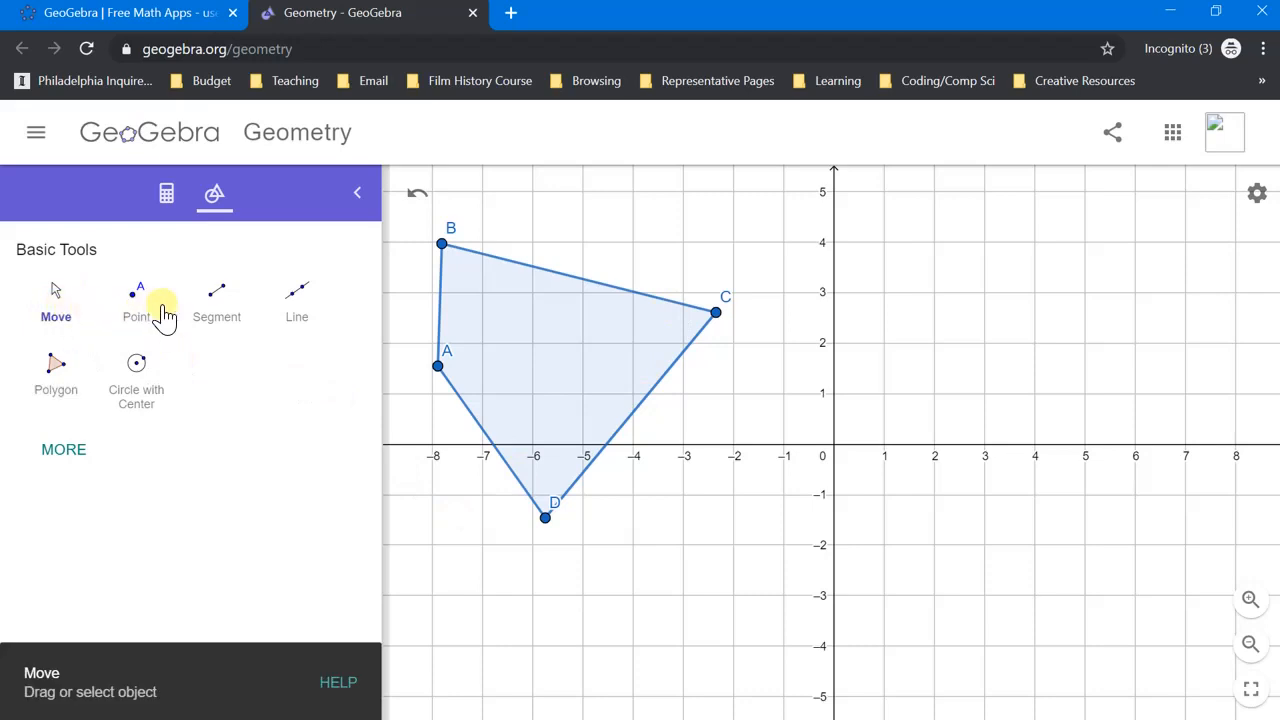
left_click(549, 339)
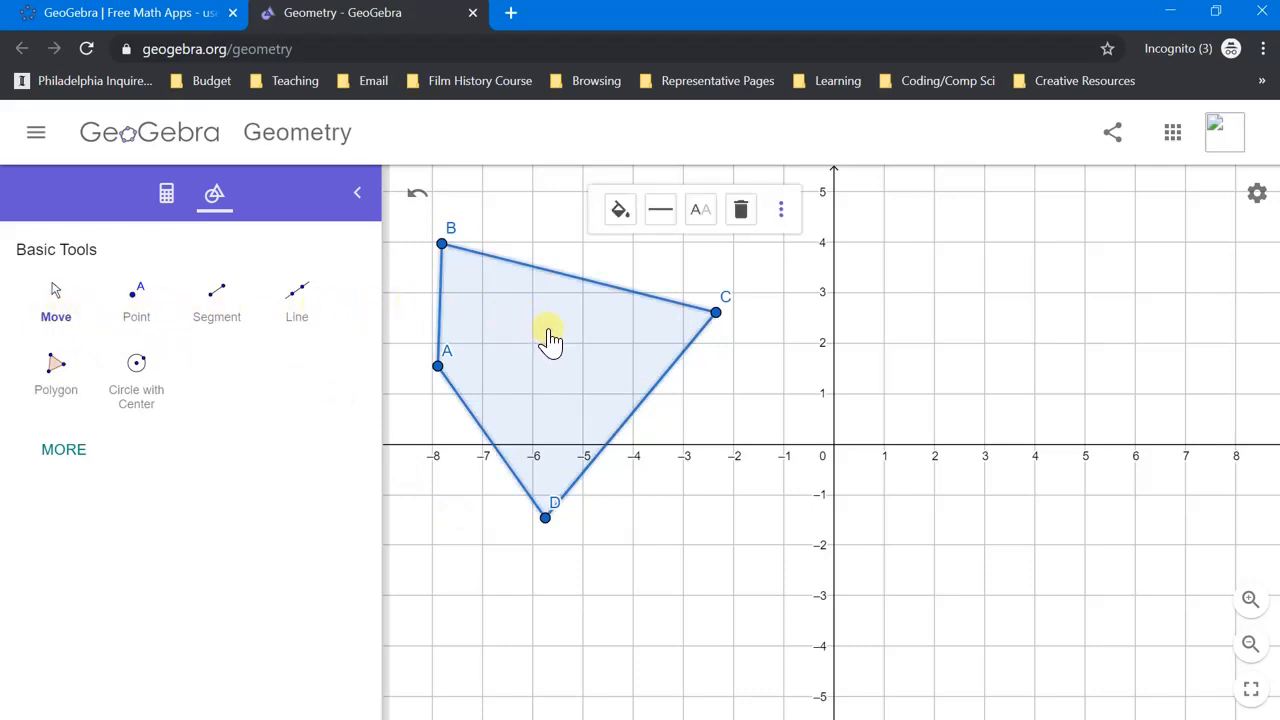
left_click(782, 214)
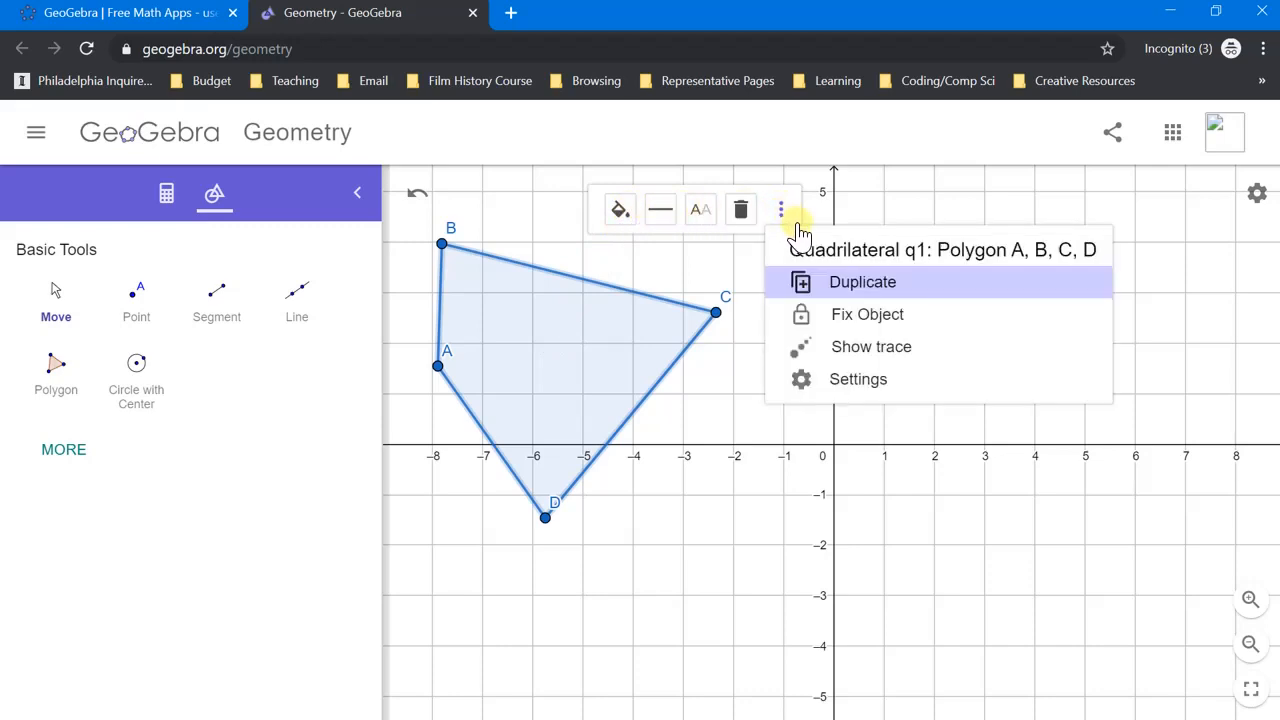
left_click(848, 283)
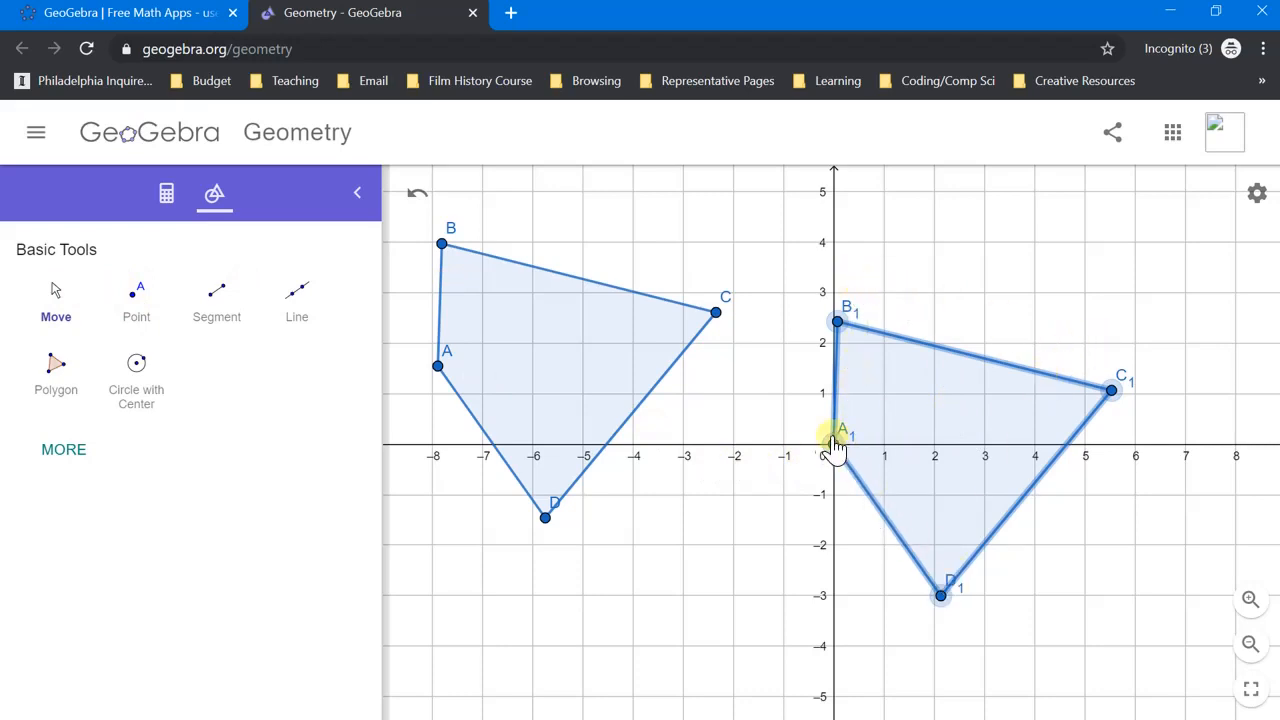
left_click(56, 305)
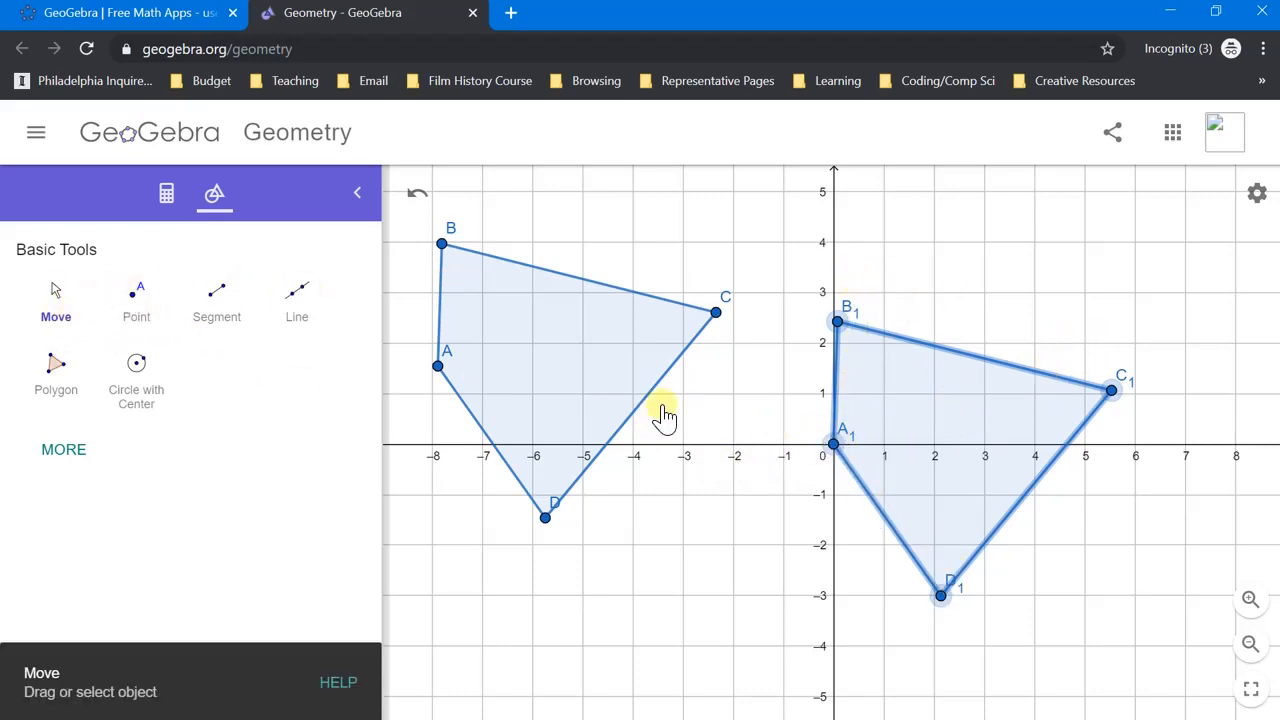
left_click(834, 446)
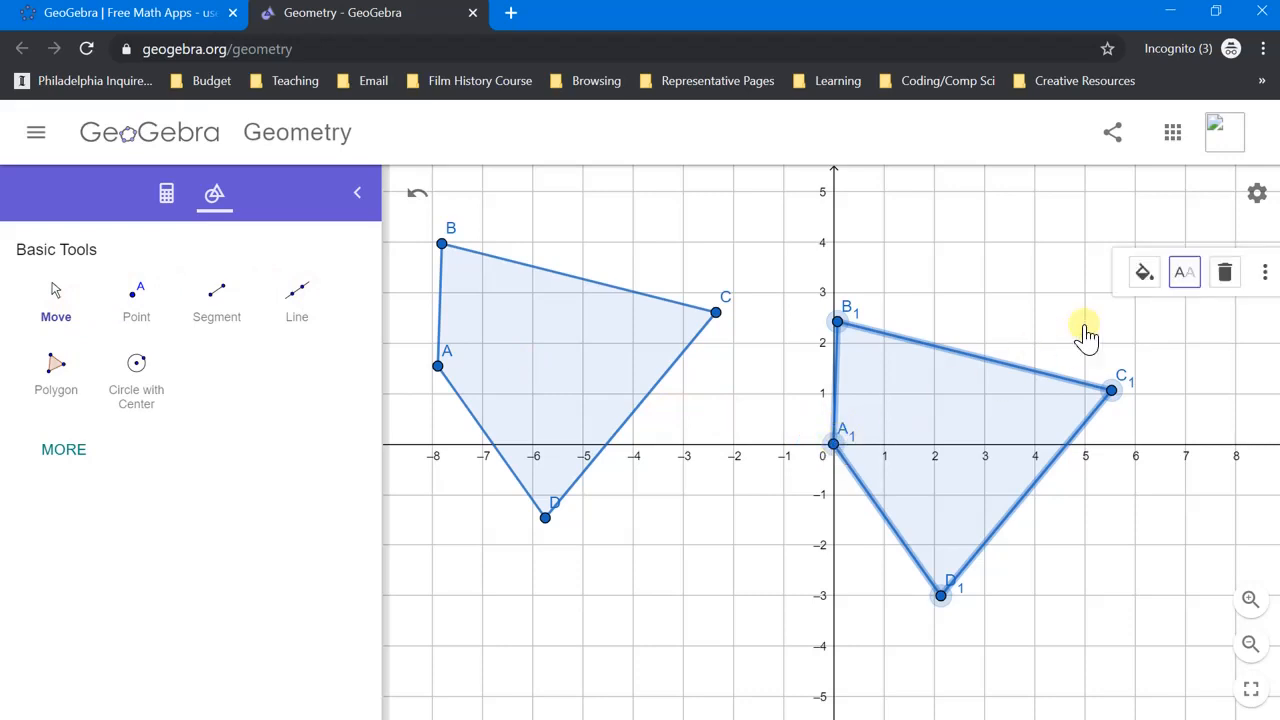
left_click(1186, 284)
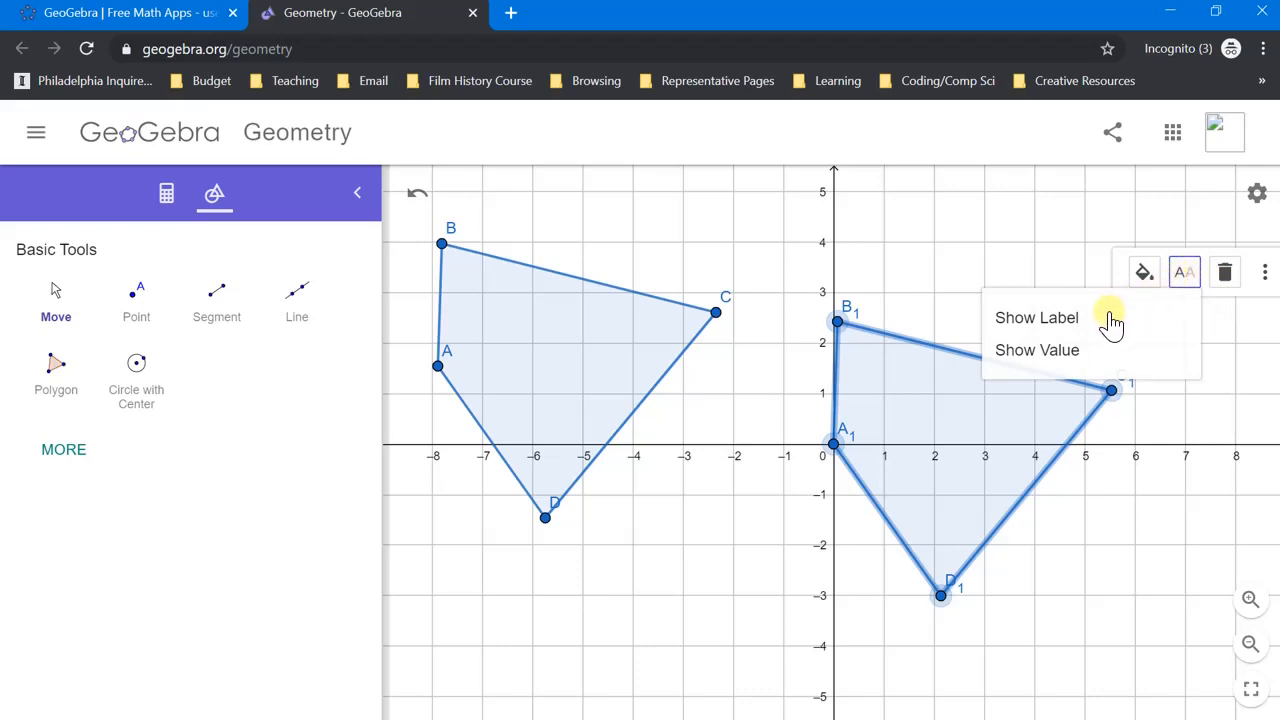
left_click(1176, 280)
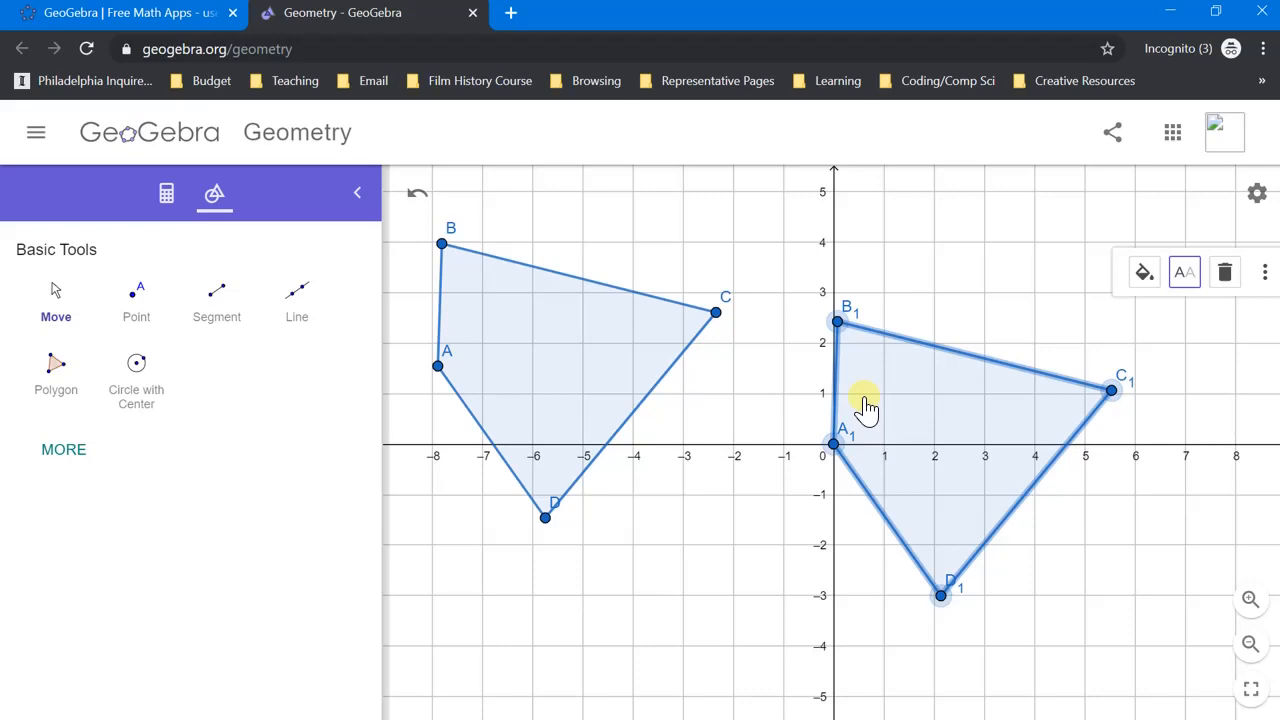
- Deselect the duplicated quadrilateral and relabel its vertex at the origin as E
left_click(698, 472)
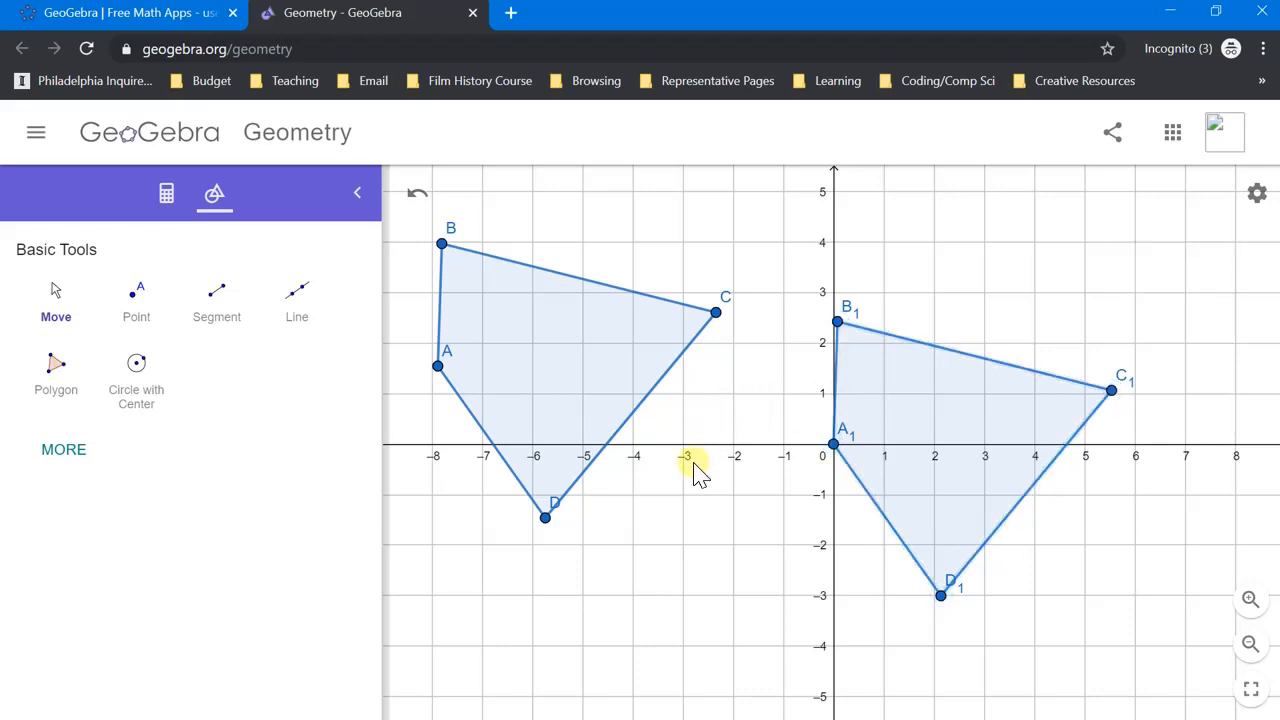
left_click(835, 446)
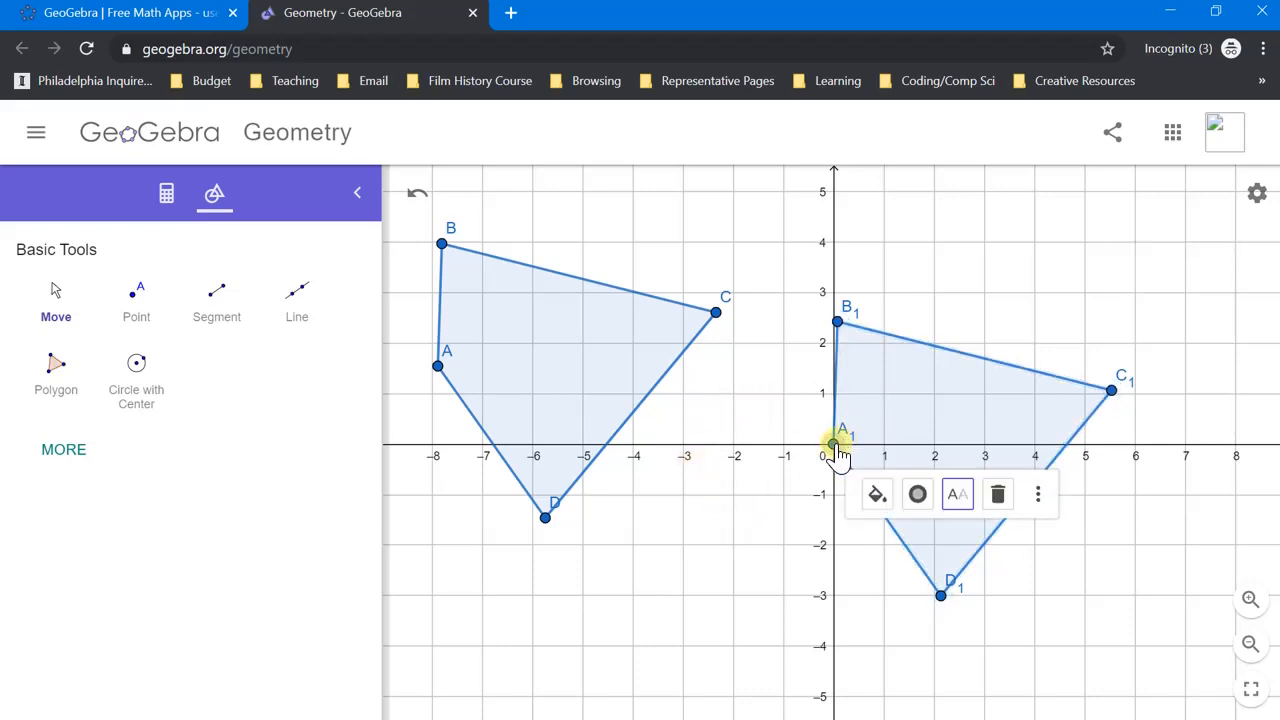
left_click(960, 500)
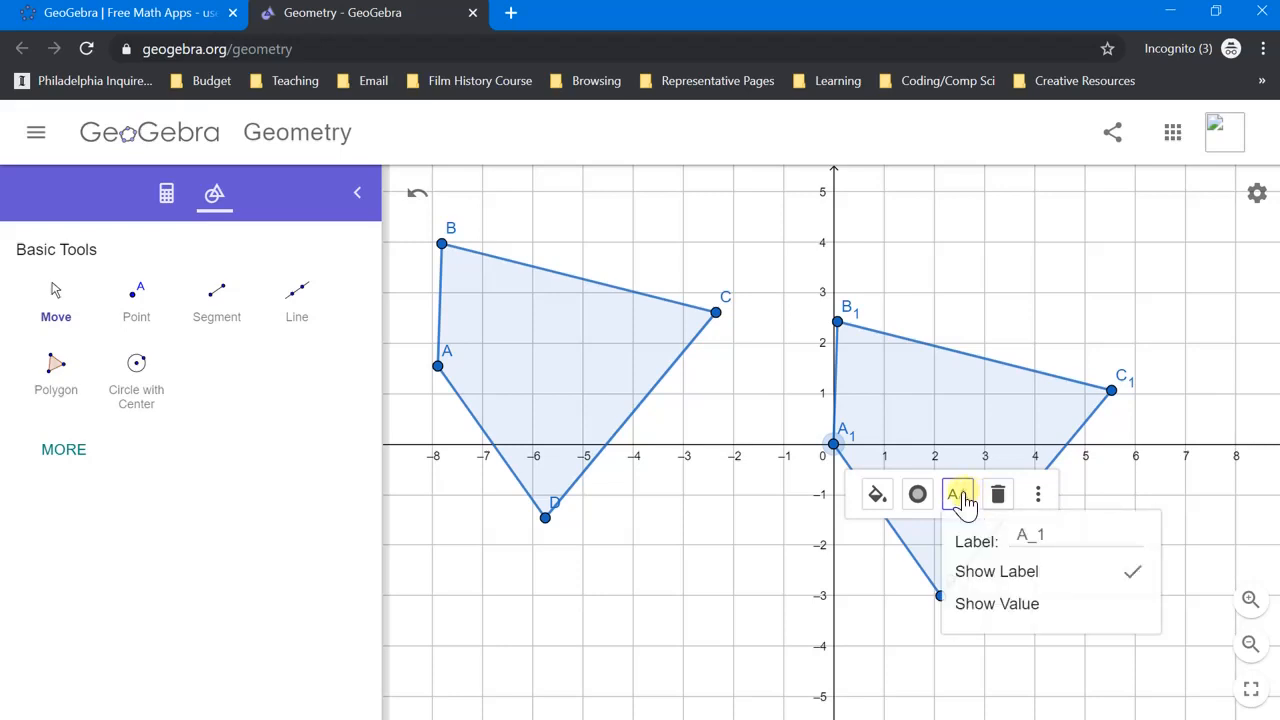
left_click(1040, 535)
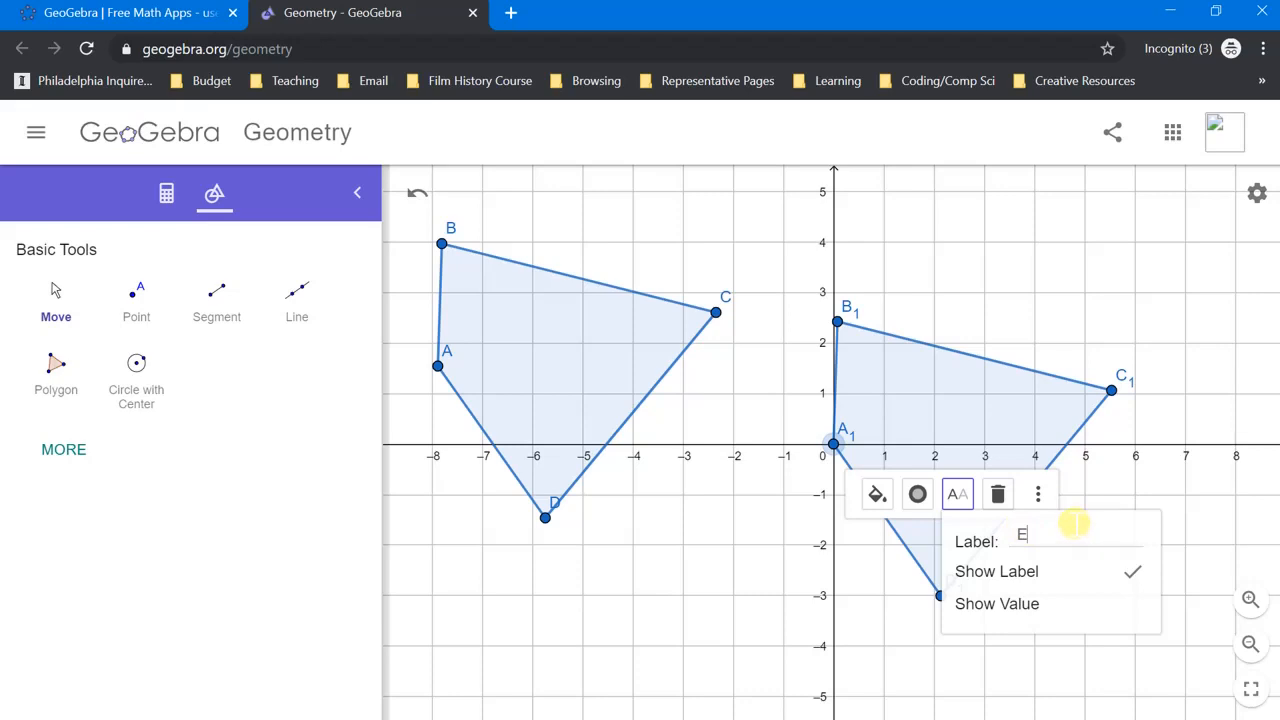
left_click(1117, 471)
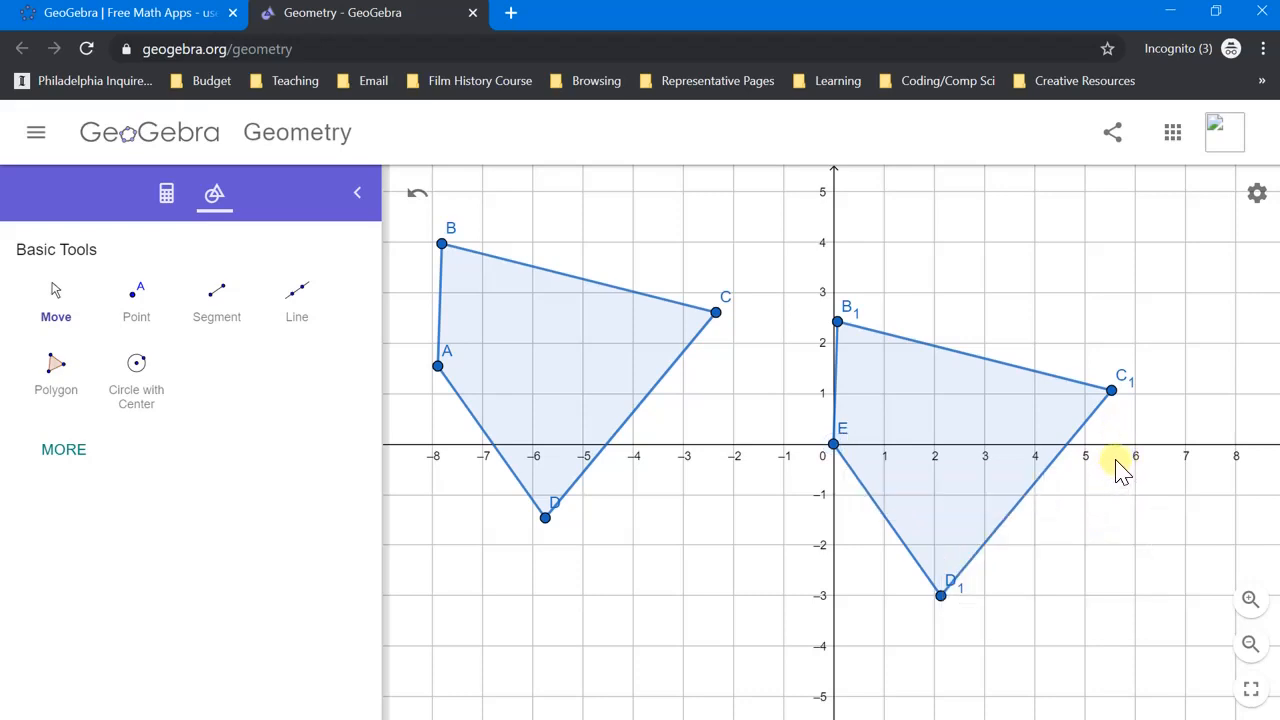
- Relabel the duplicated quadrilateral's vertex B1, directly above E, as F
left_click(839, 324)
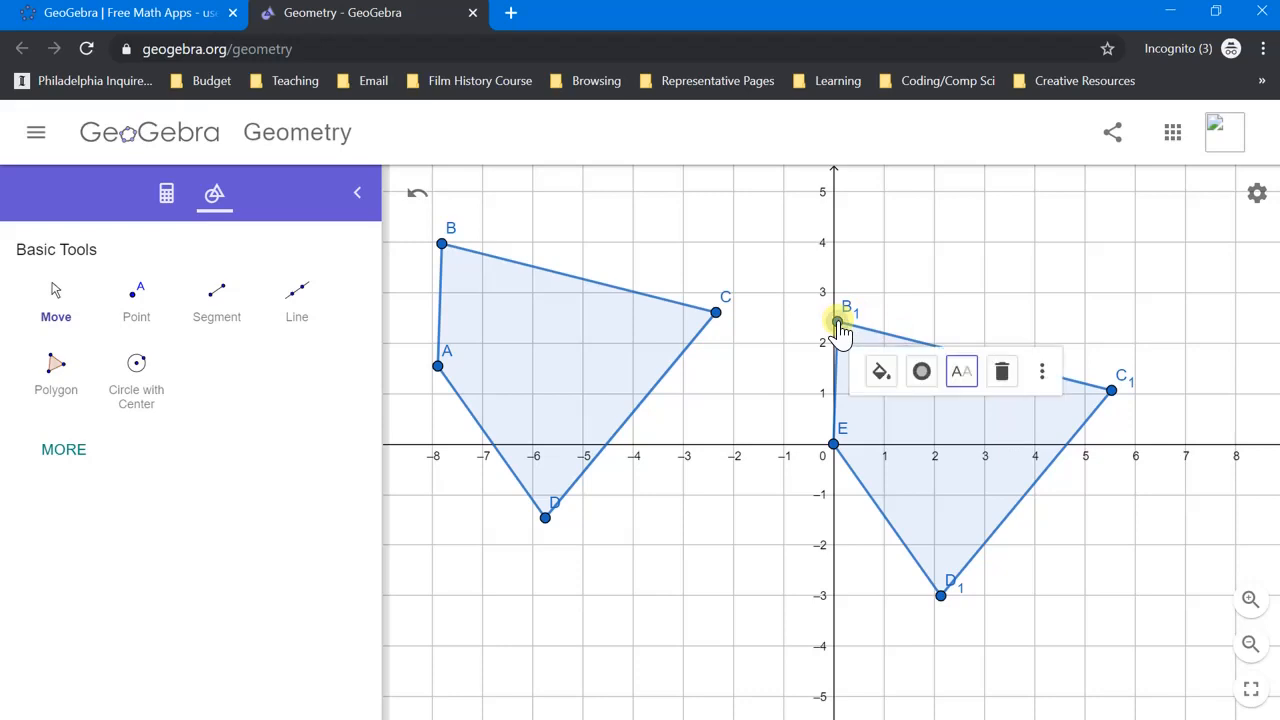
left_click(962, 376)
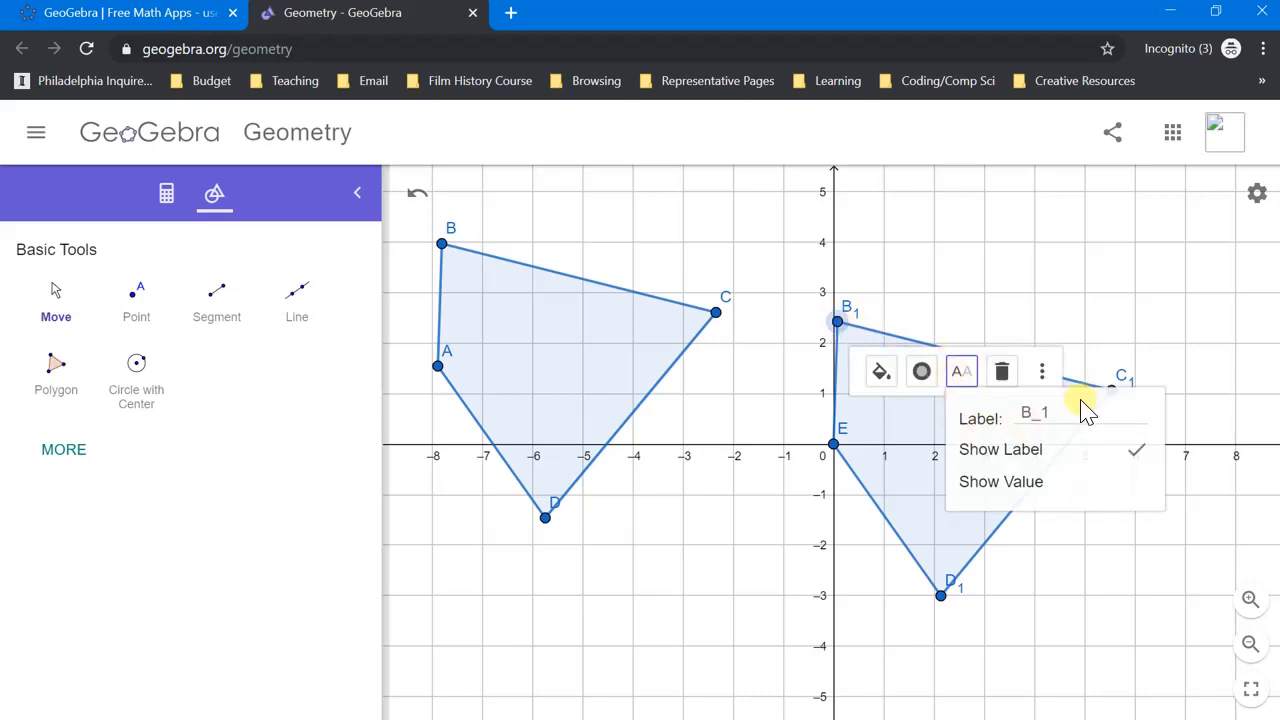
left_click_drag(1082, 412, 960, 418)
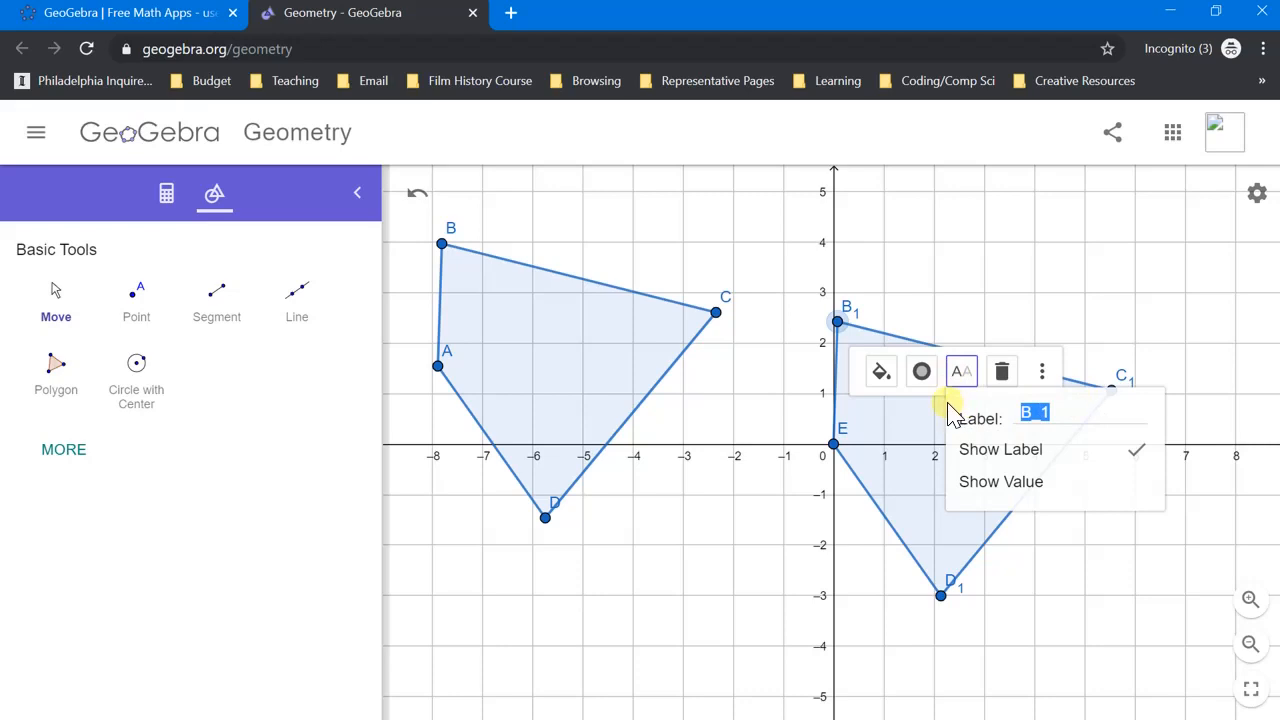
type("F")
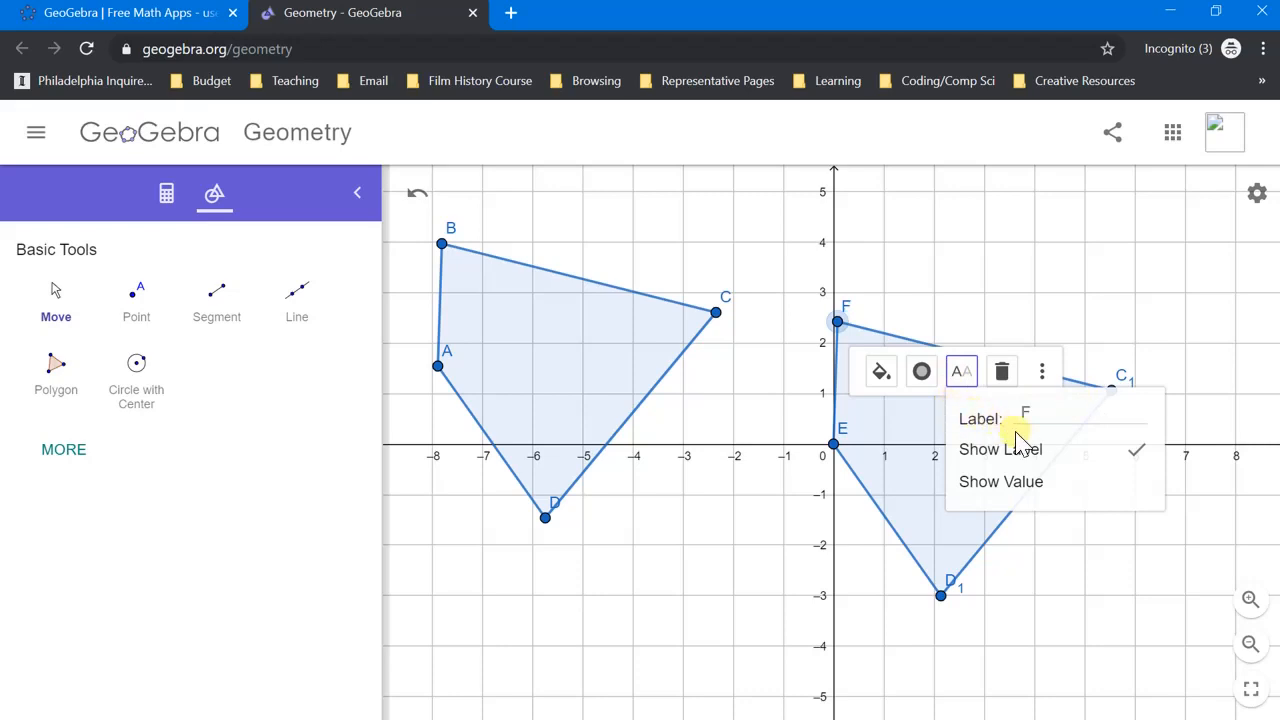
left_click(1244, 493)
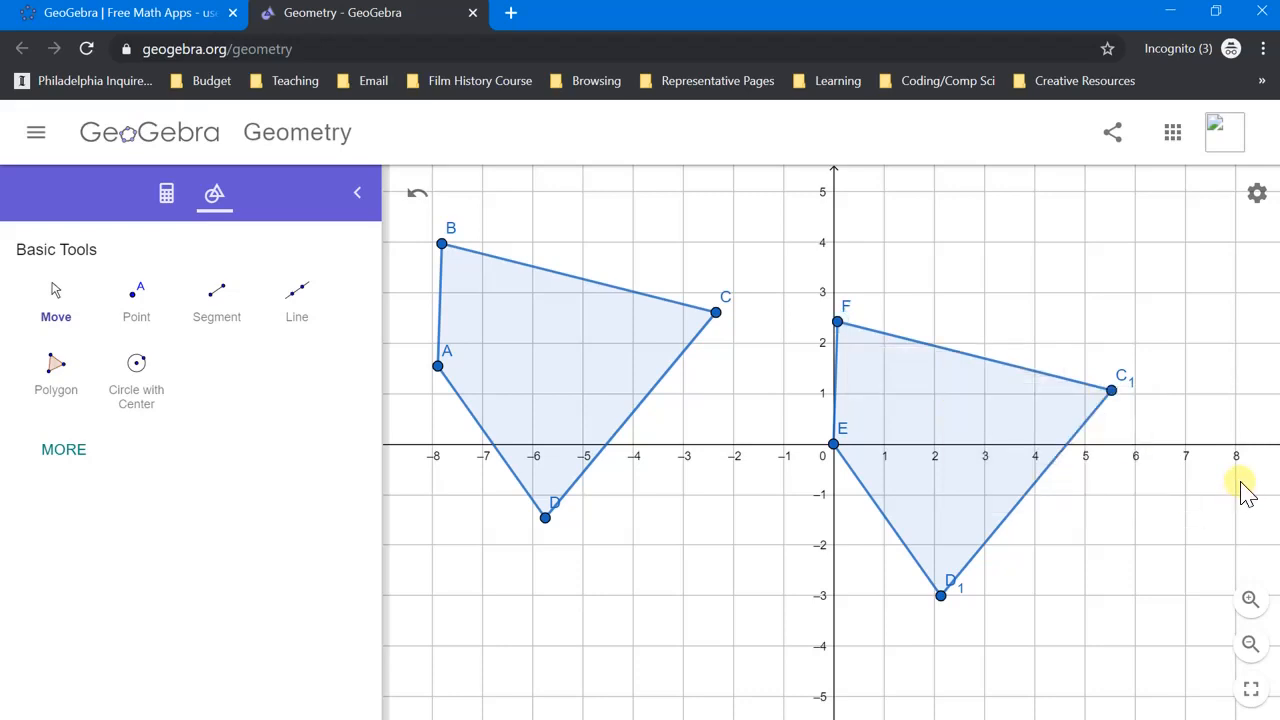
- Relabel vertex C1 of the duplicated quadrilateral as G
left_click(1121, 380)
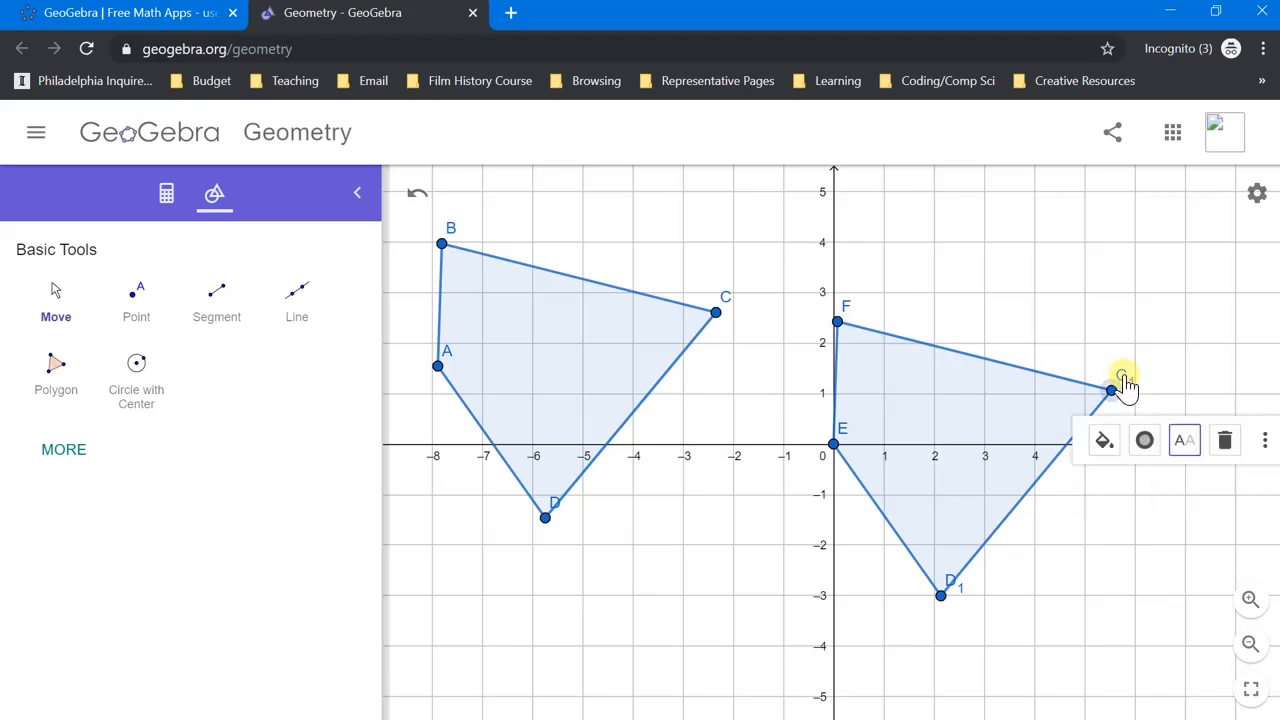
left_click(1184, 442)
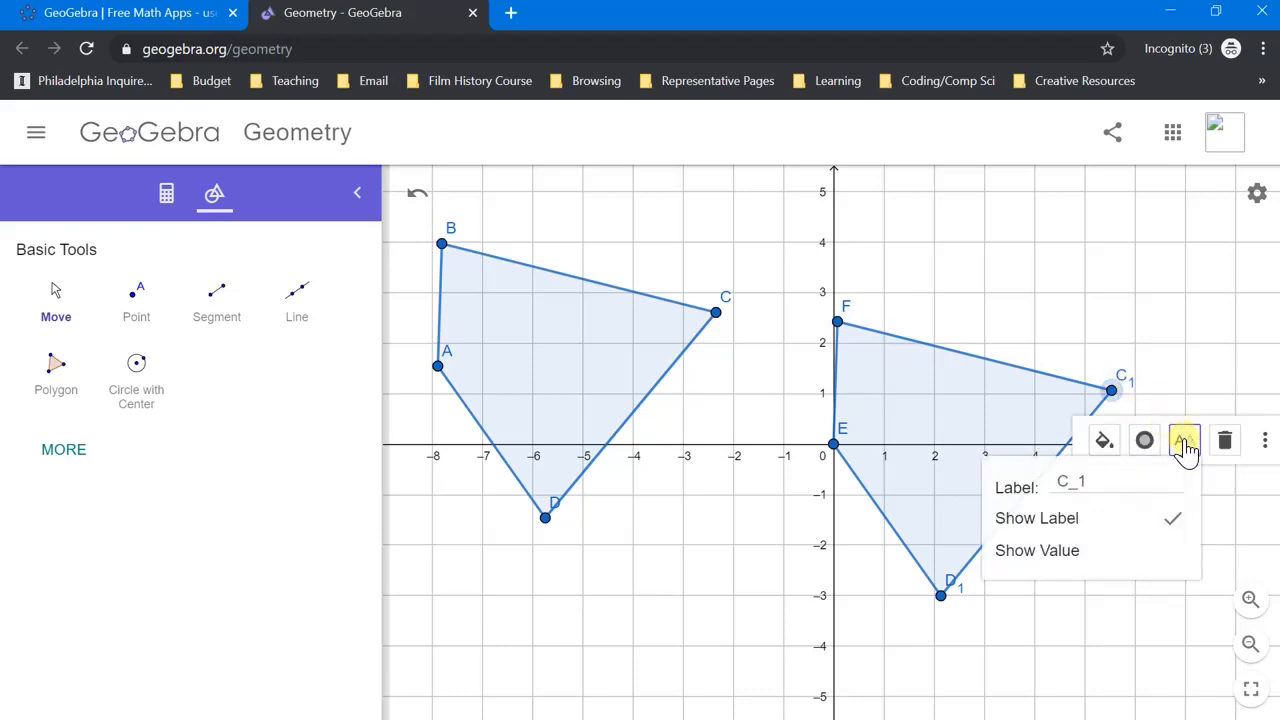
double_click(1093, 482)
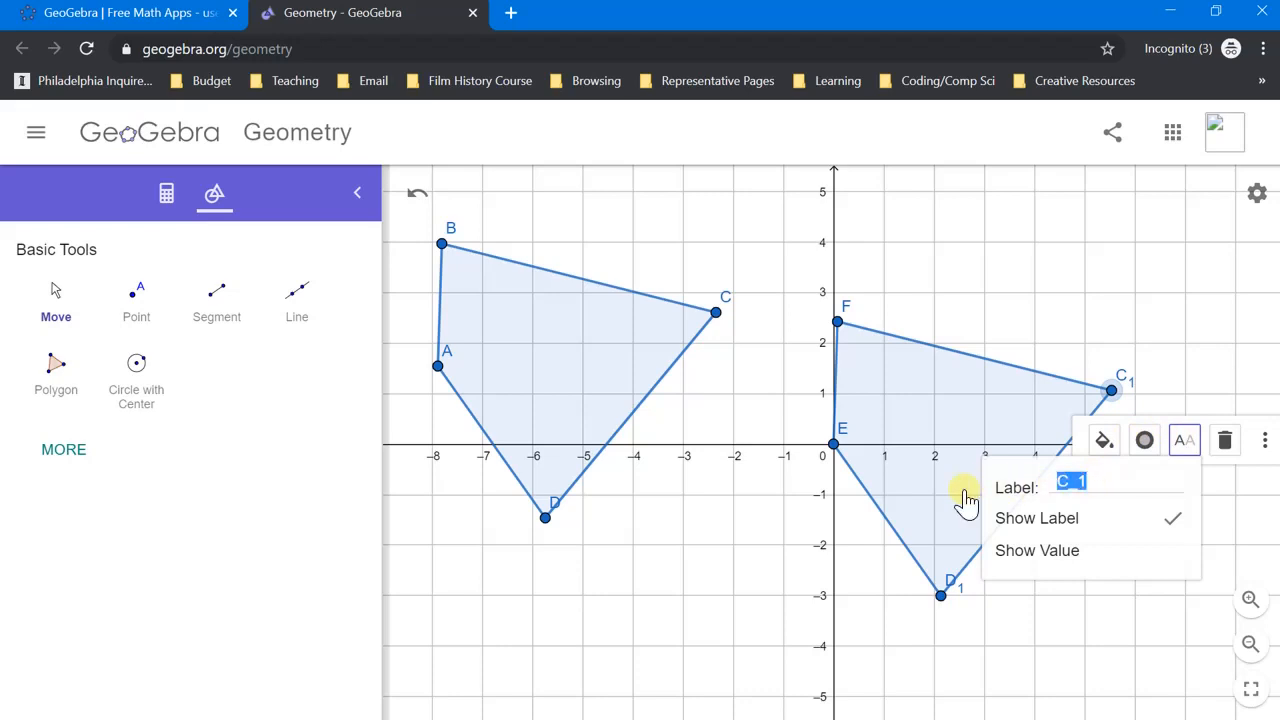
type("G")
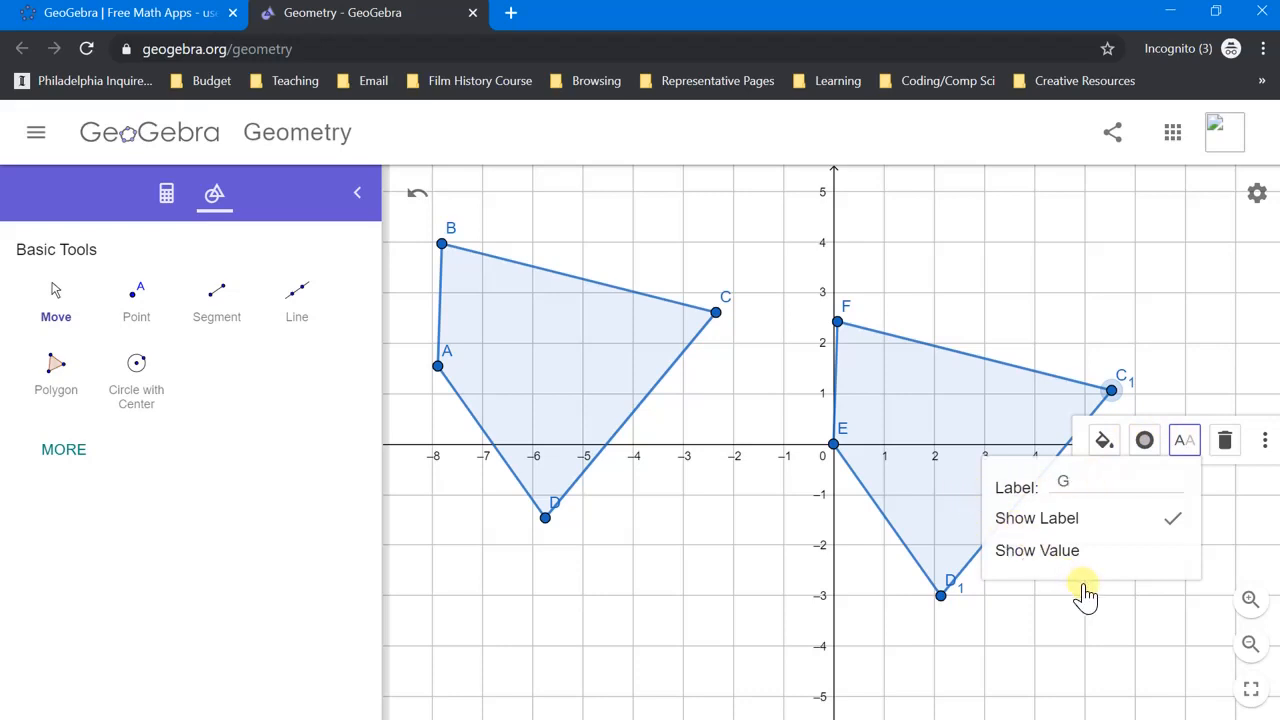
left_click(1153, 663)
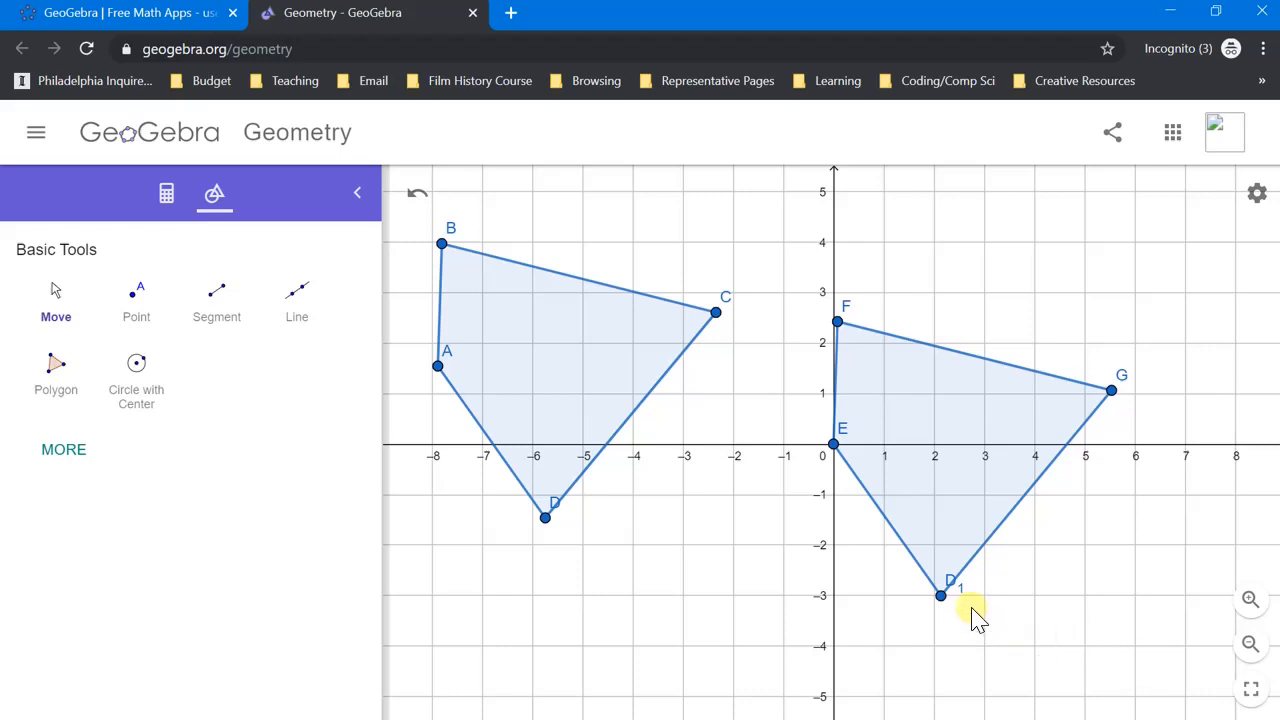
- Relabel vertex D1 of the duplicated quadrilateral as H
left_click(952, 585)
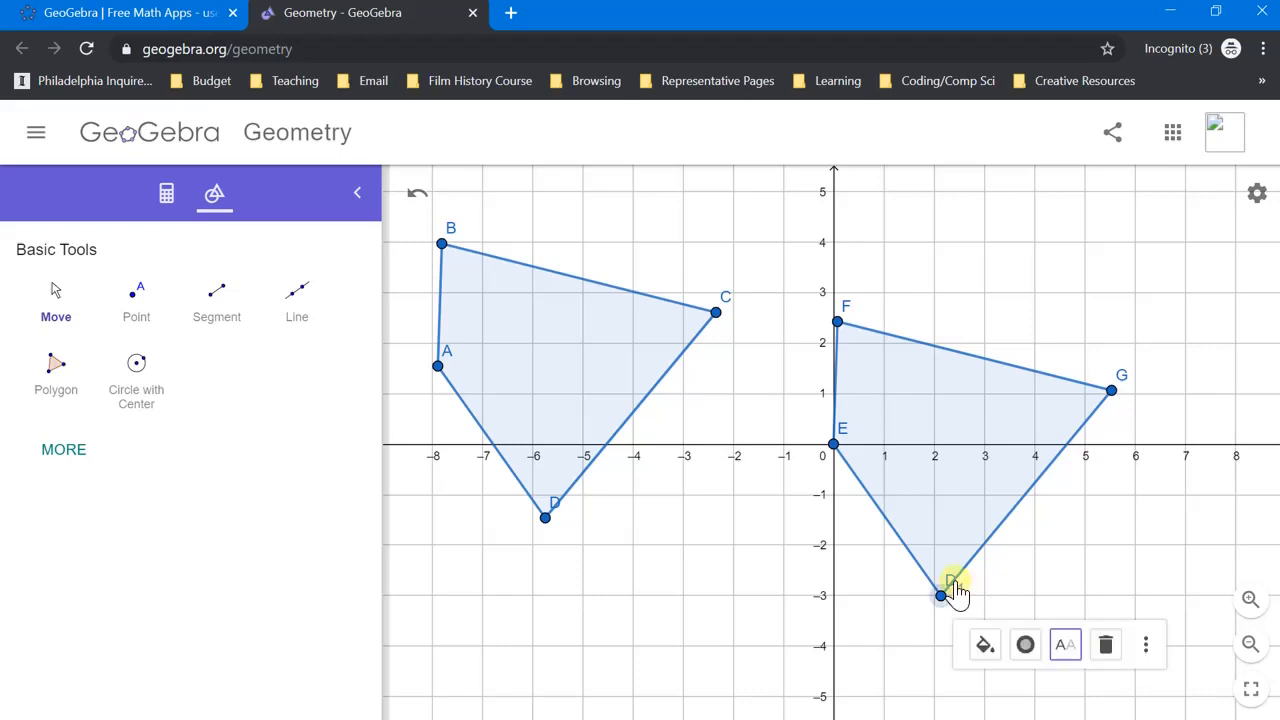
left_click(1065, 644)
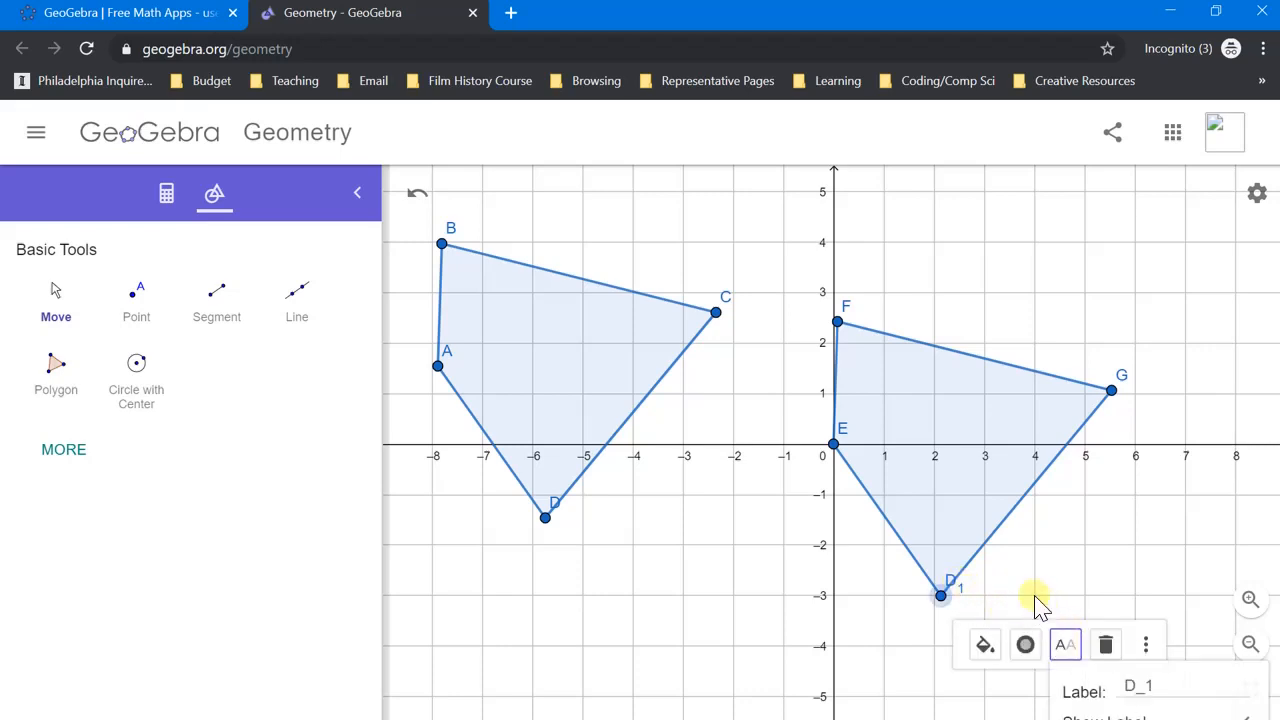
left_click(1097, 688)
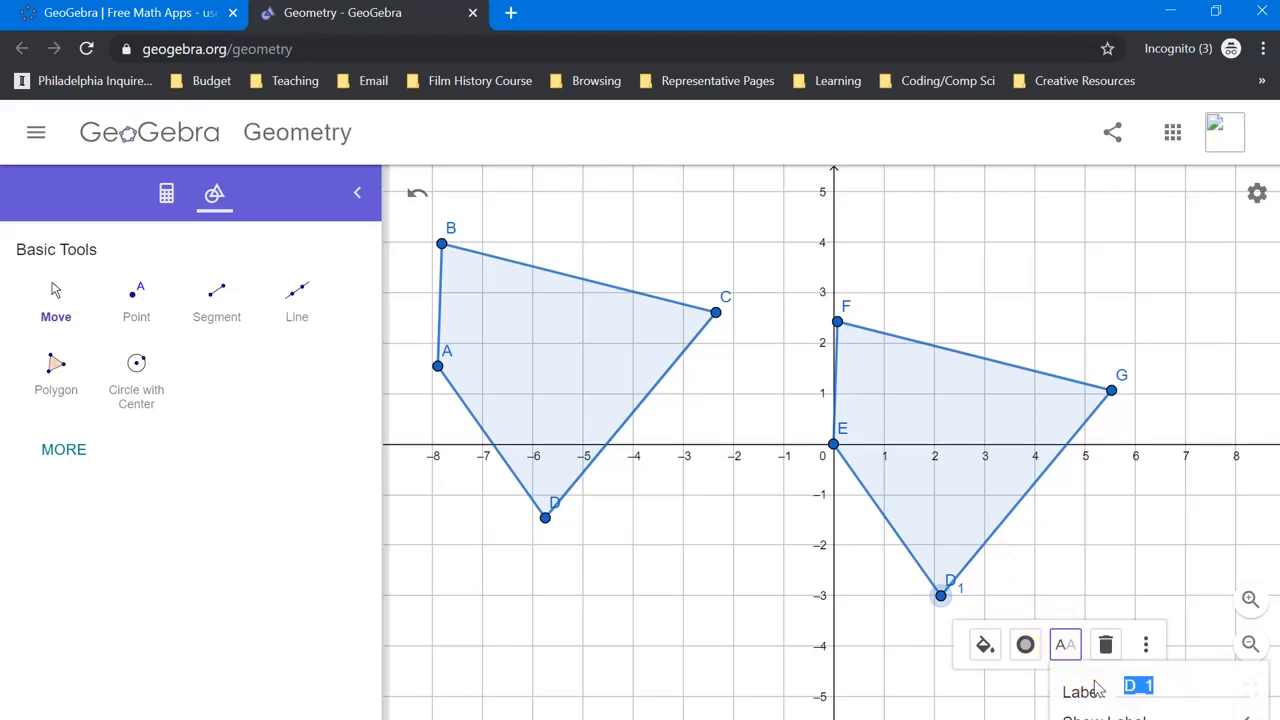
type("H")
left_click(1120, 568)
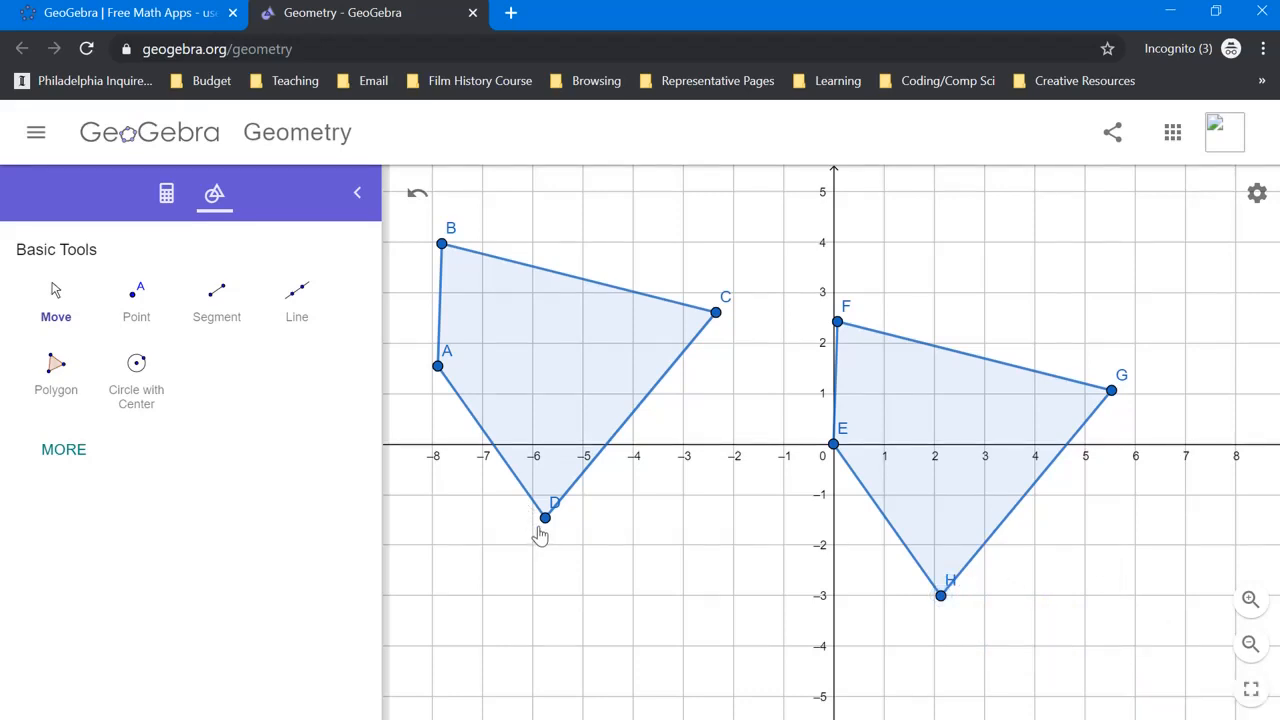
- Try showing the value beside the label of vertex A
left_click(437, 370)
left_click(562, 416)
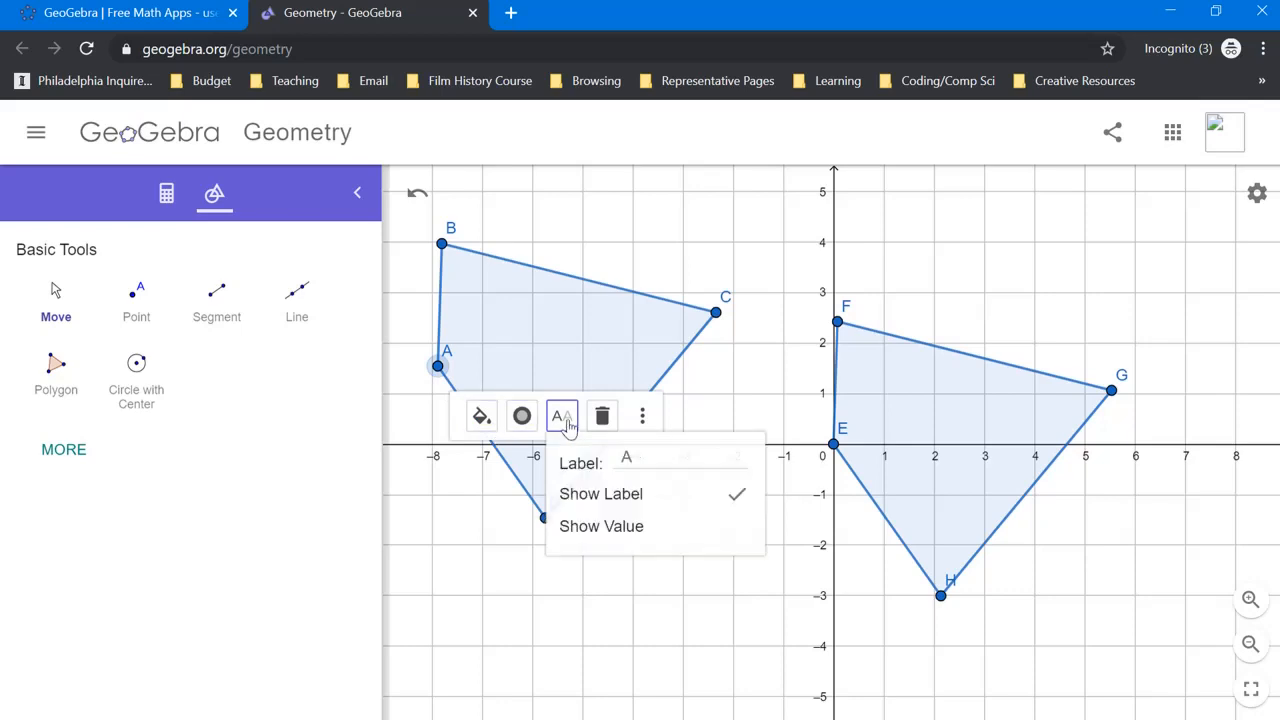
left_click(600, 530)
left_click(735, 537)
left_click(486, 482)
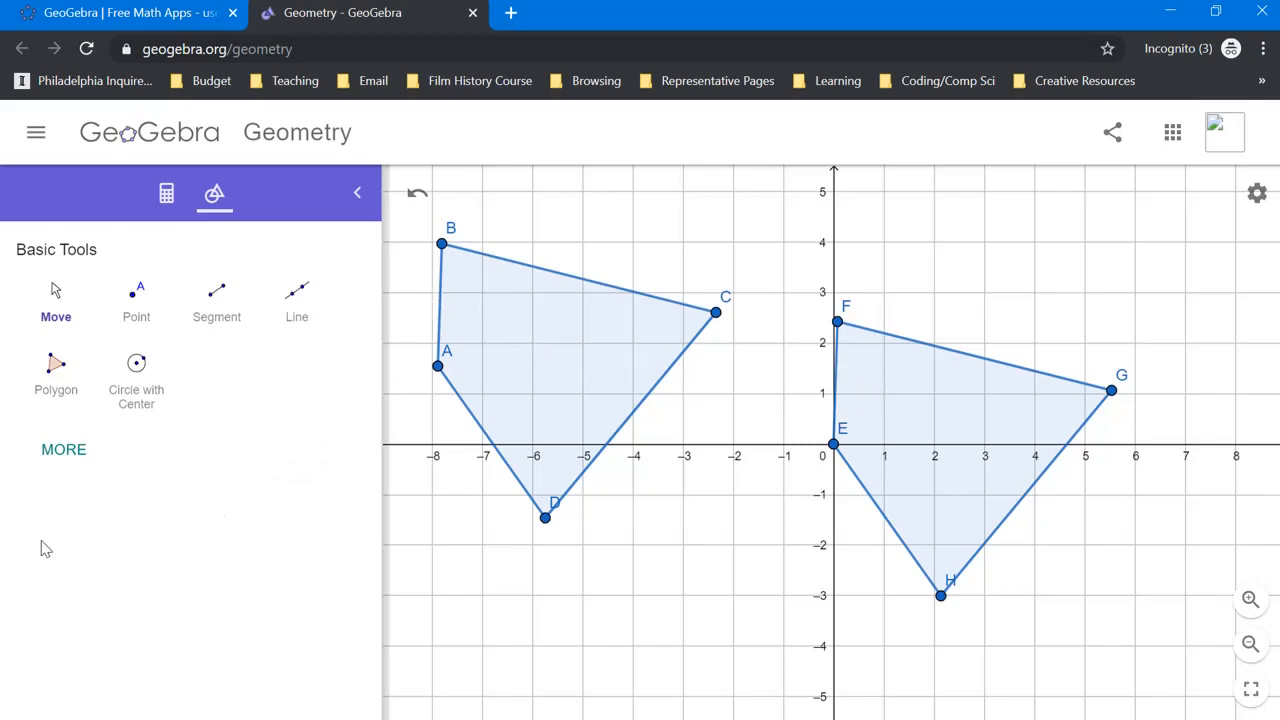
- Measure the side lengths AB, BC, CD and DA of the original quadrilateral with the Distance or Length tool
left_click(63, 463)
scroll(223, 463, "down", 2)
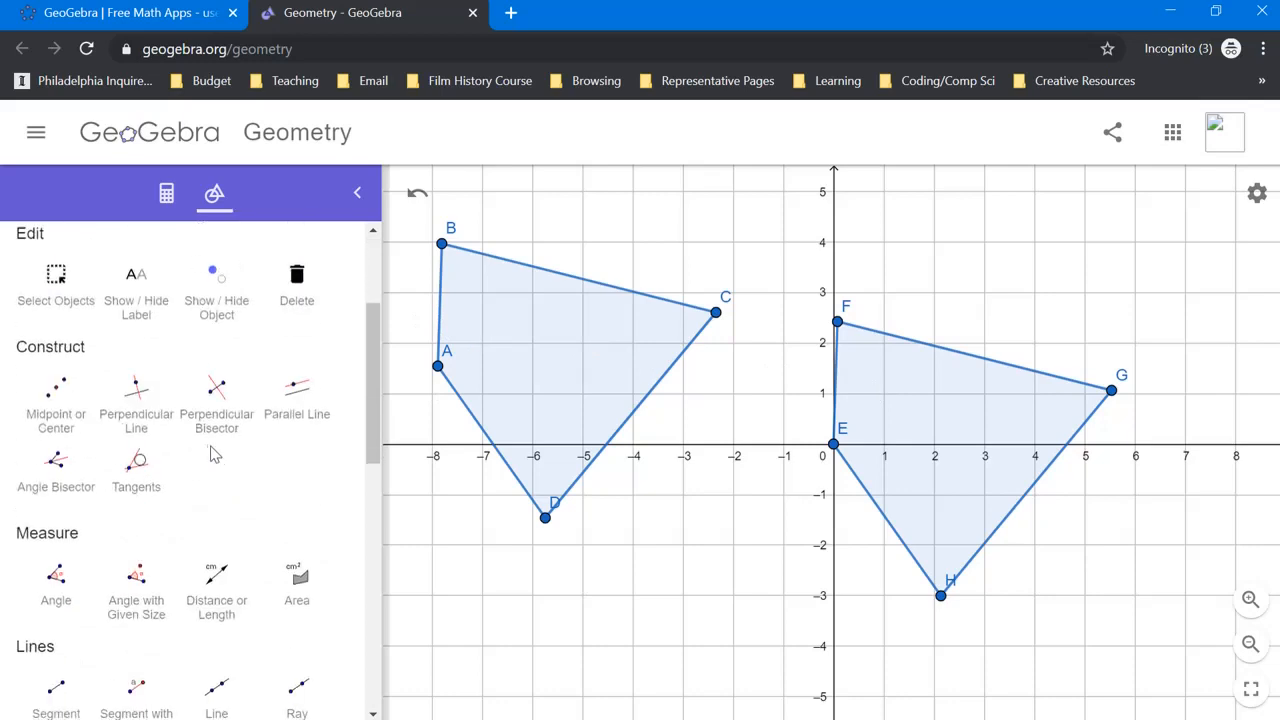
scroll(213, 455, "down", 2)
left_click(216, 472)
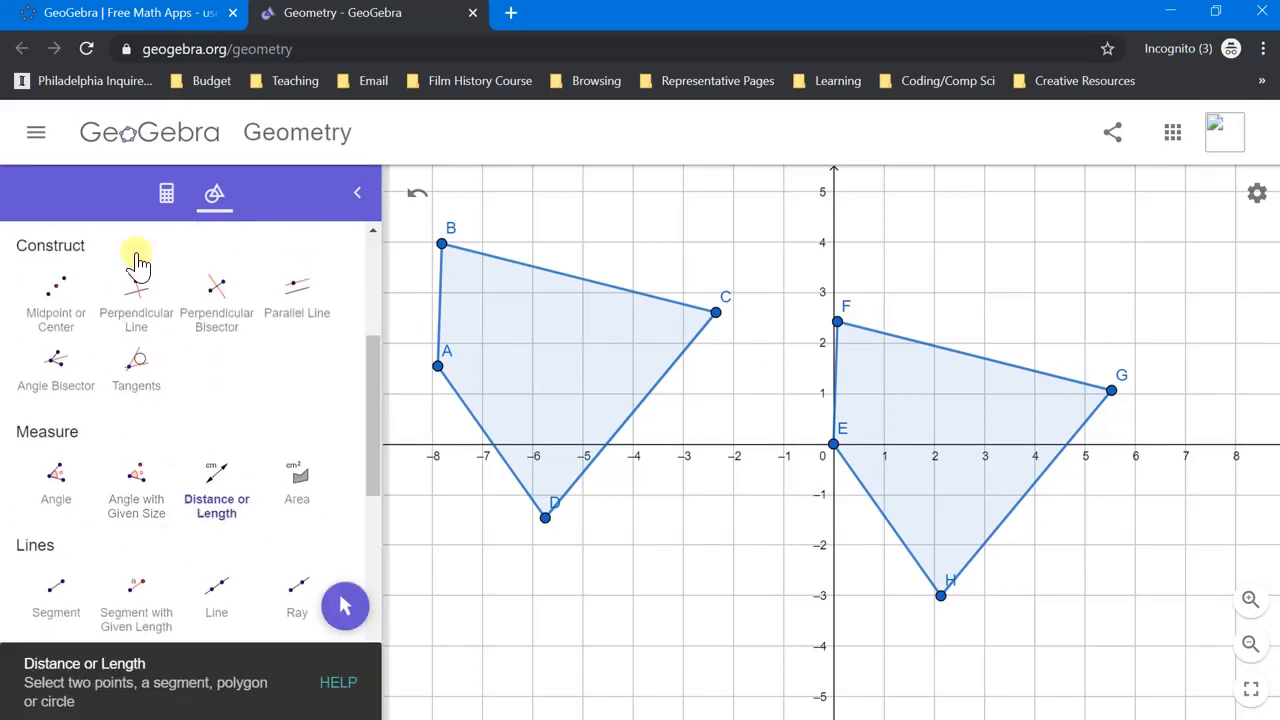
left_click(438, 366)
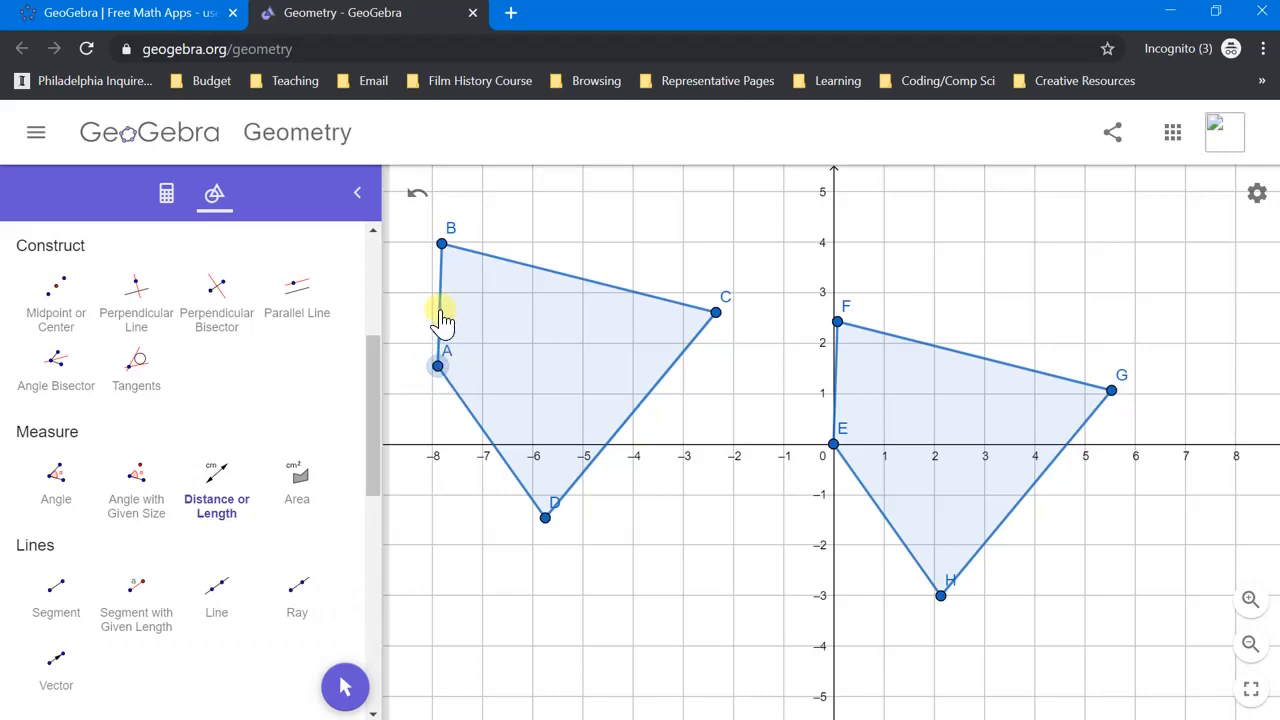
left_click(442, 245)
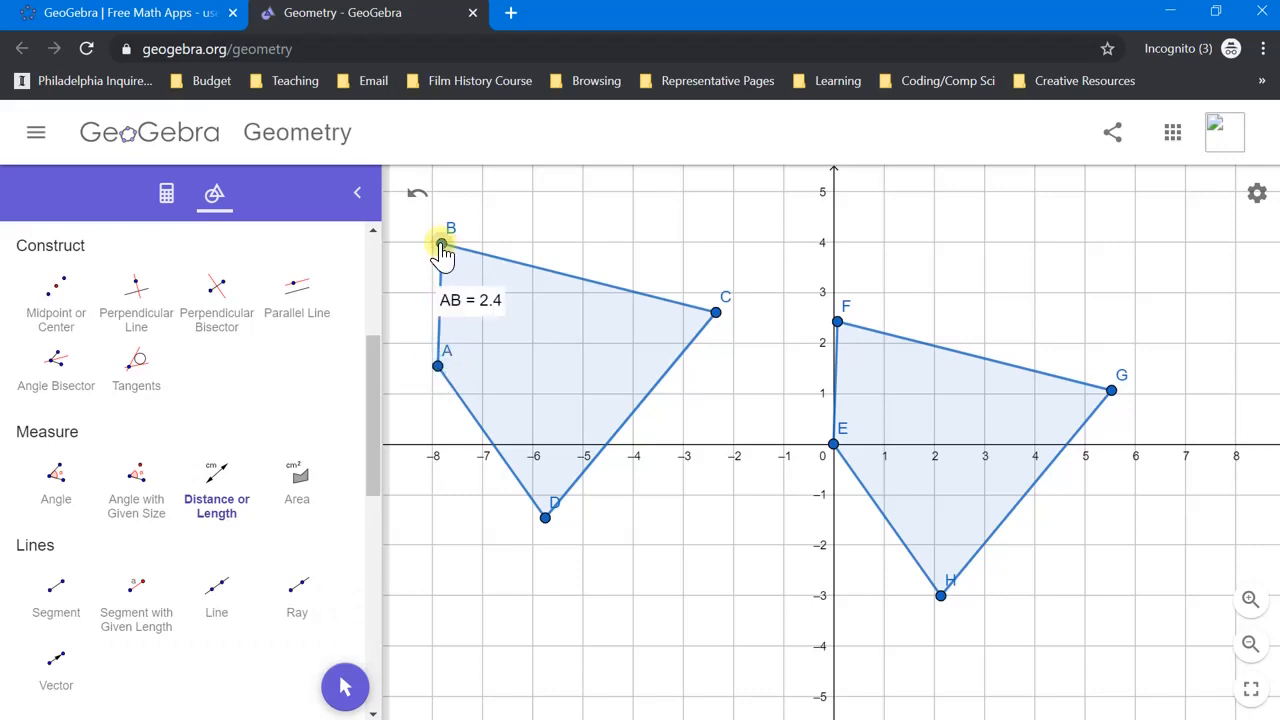
left_click(714, 313)
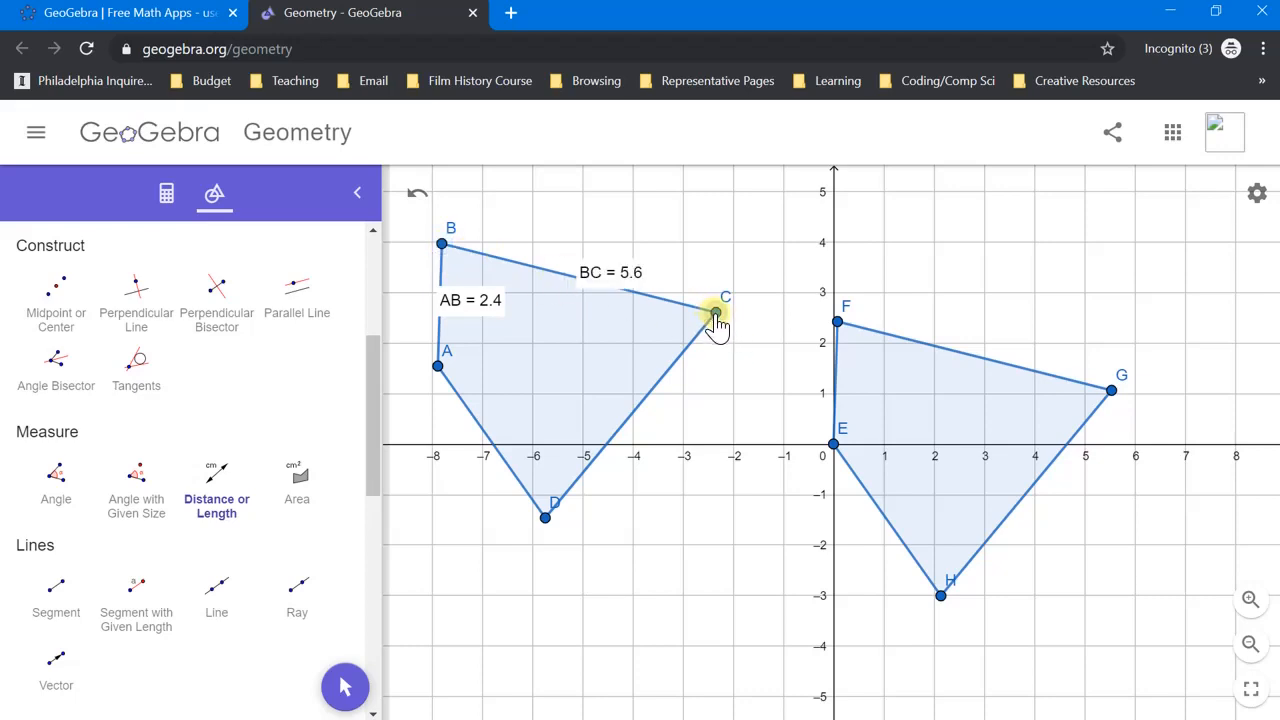
left_click(545, 517)
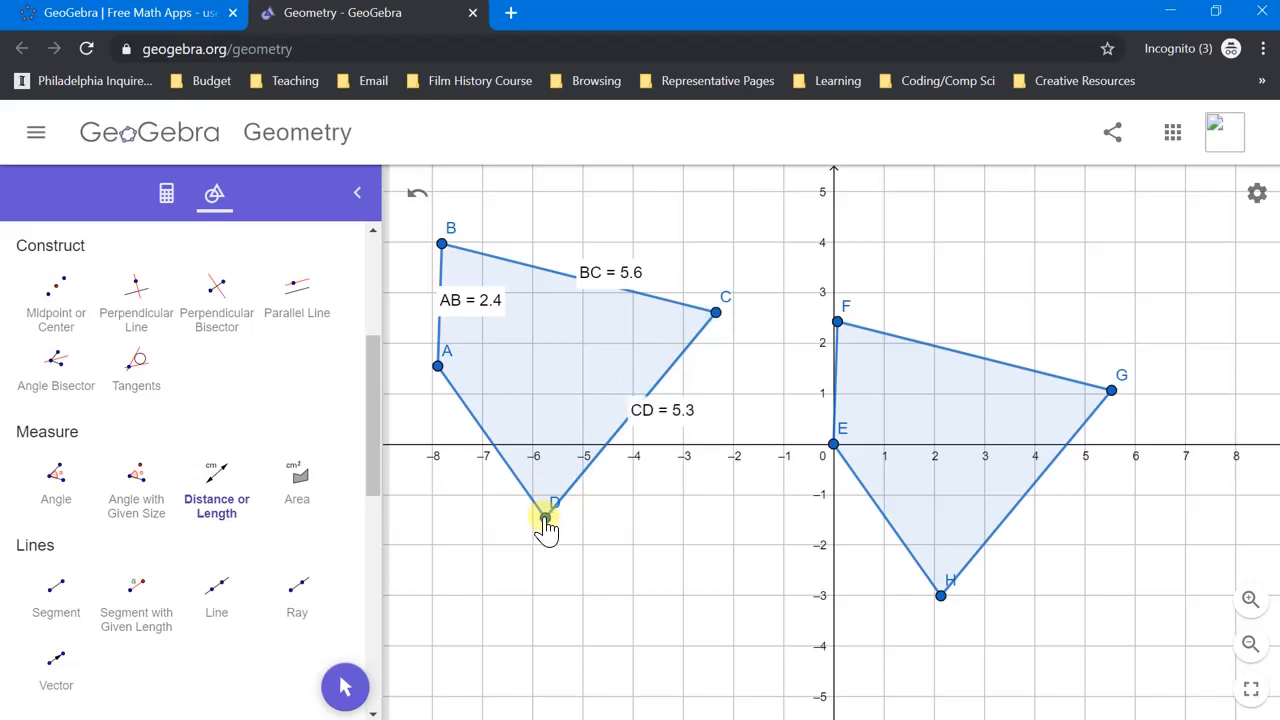
left_click(438, 366)
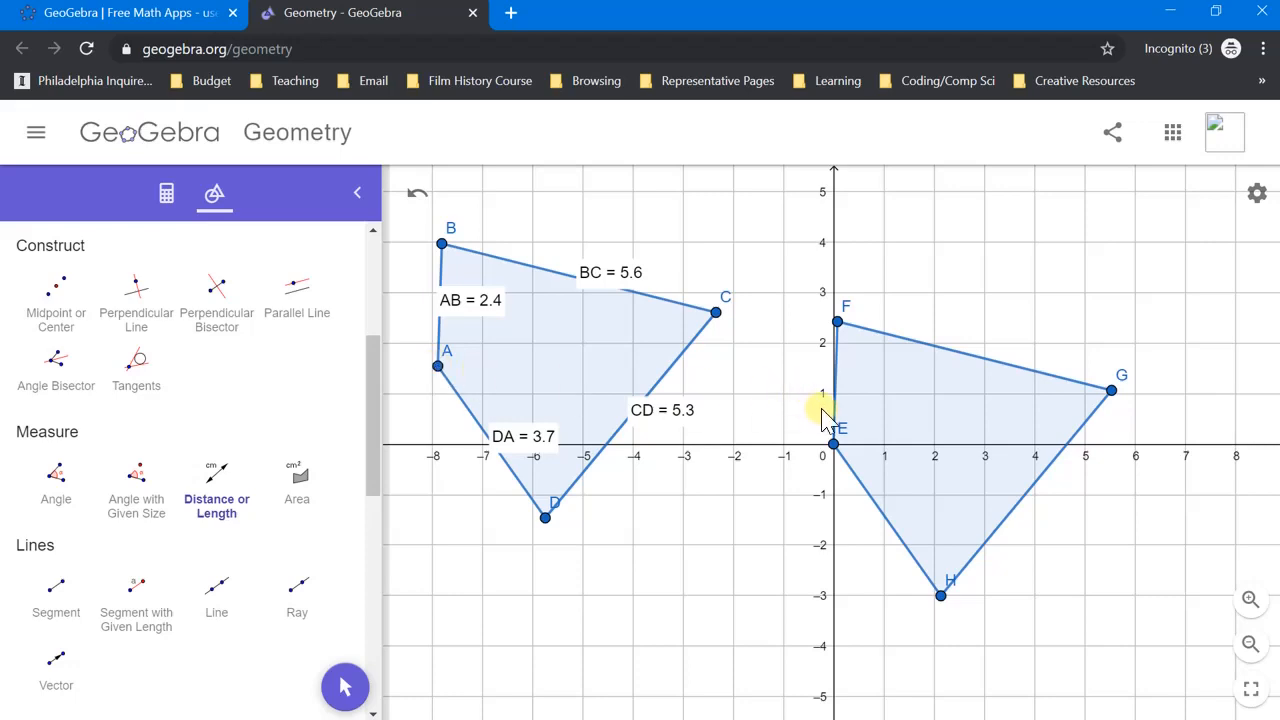
- Measure the side lengths EF, FG, GH and HE of the duplicated quadrilateral
left_click(834, 444)
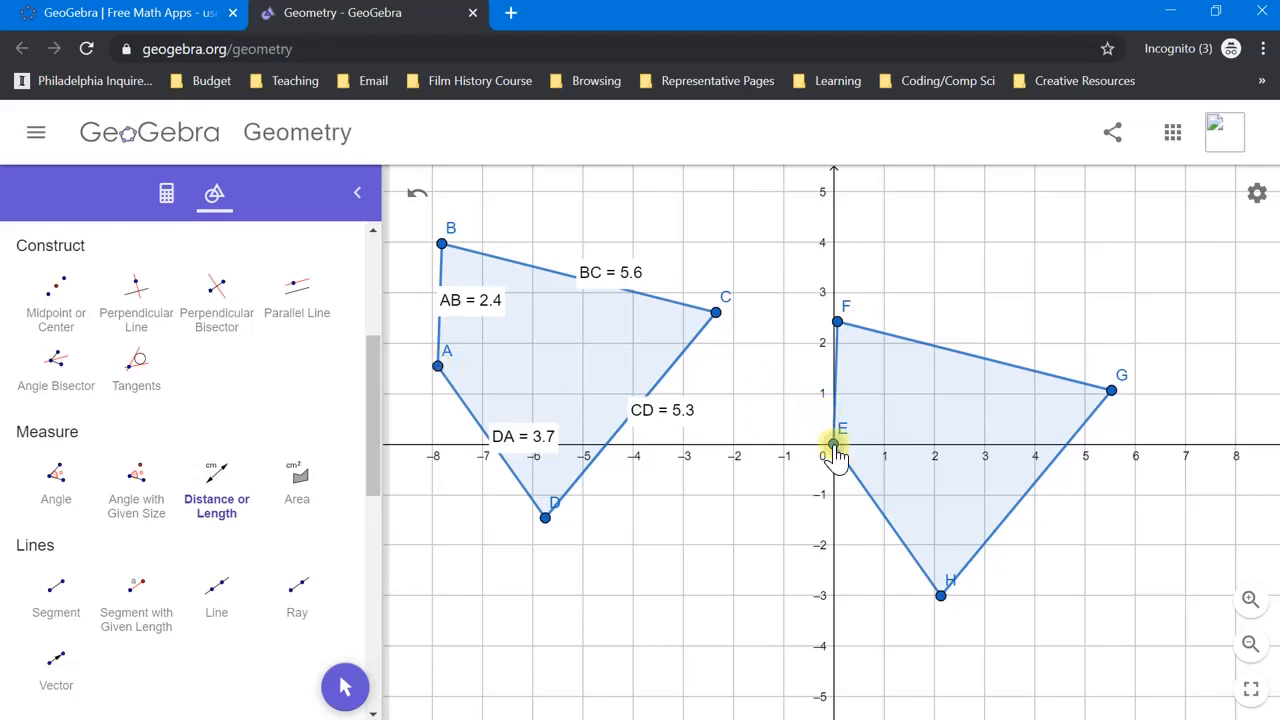
left_click(838, 322)
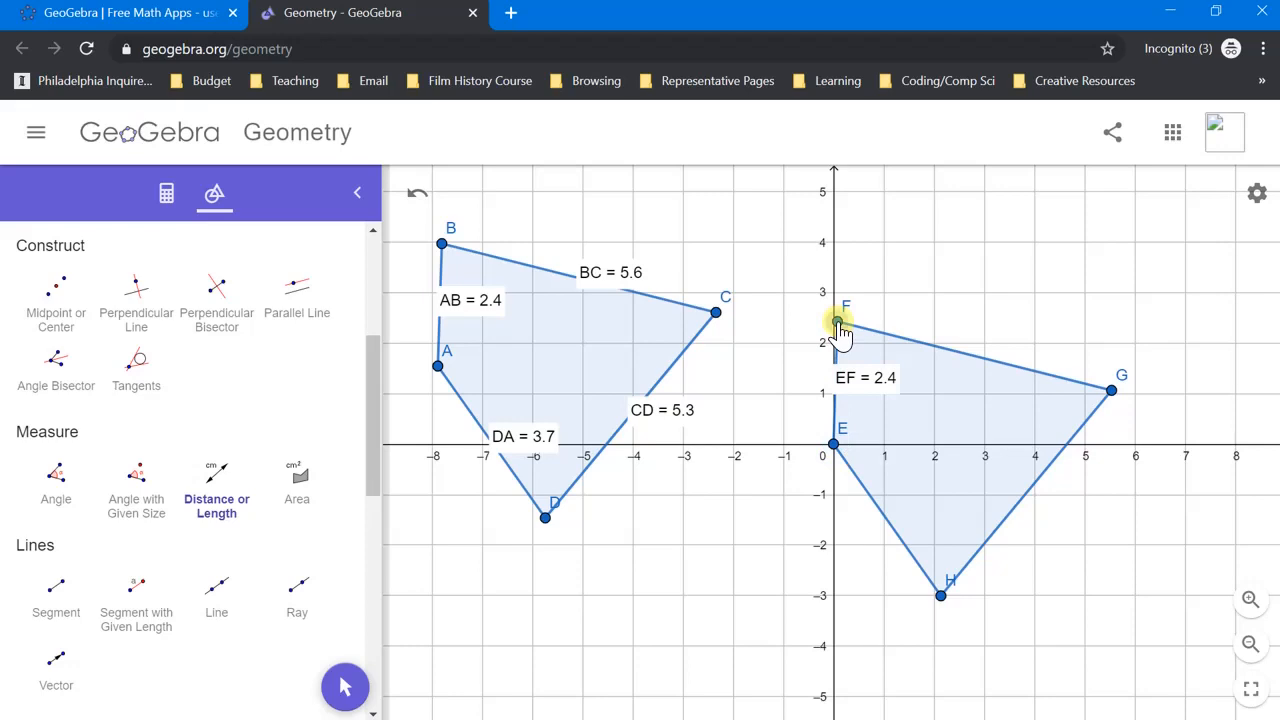
left_click(1112, 390)
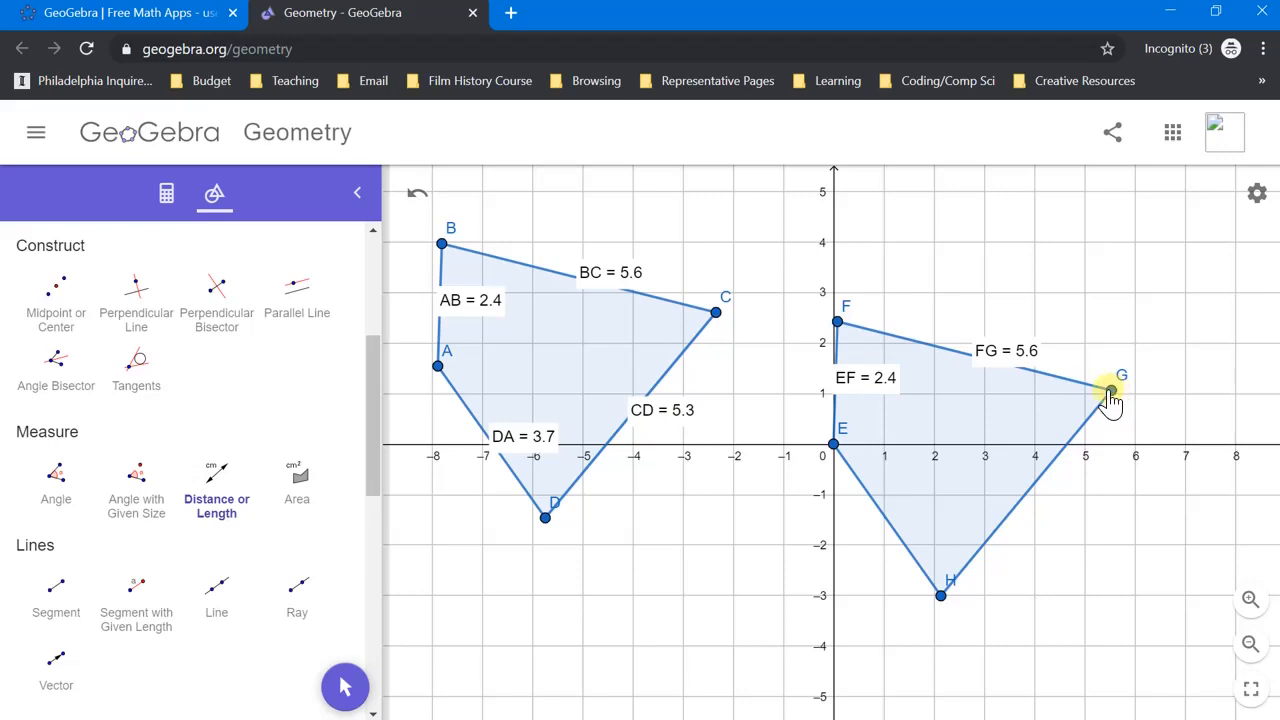
left_click(941, 597)
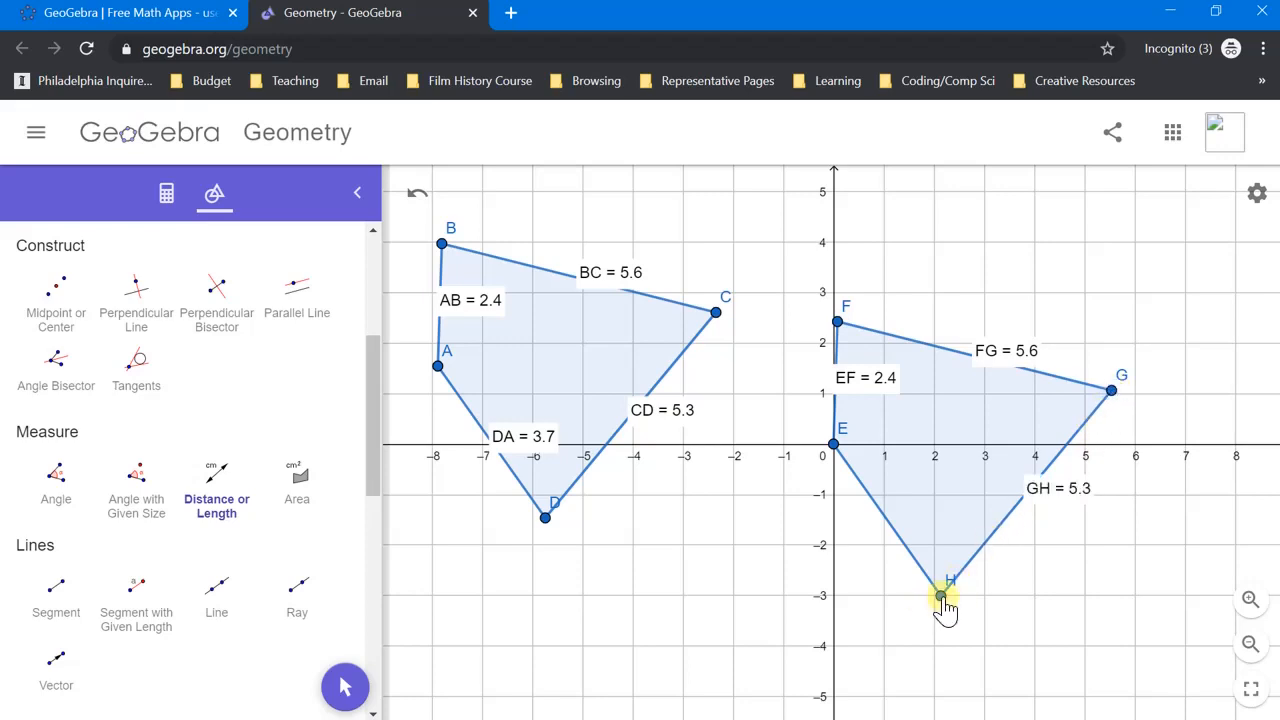
left_click(941, 597)
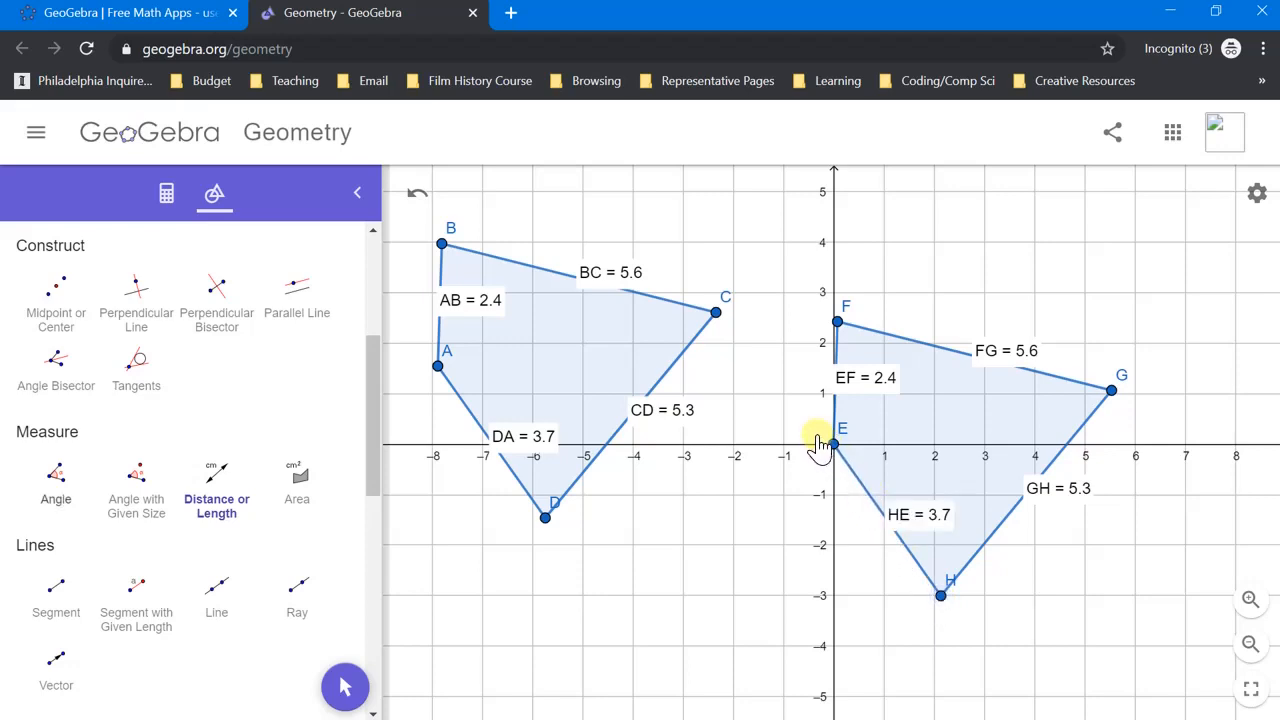
- Measure the interior angles ABC and BCD of the original quadrilateral with the Angle tool
left_click(56, 487)
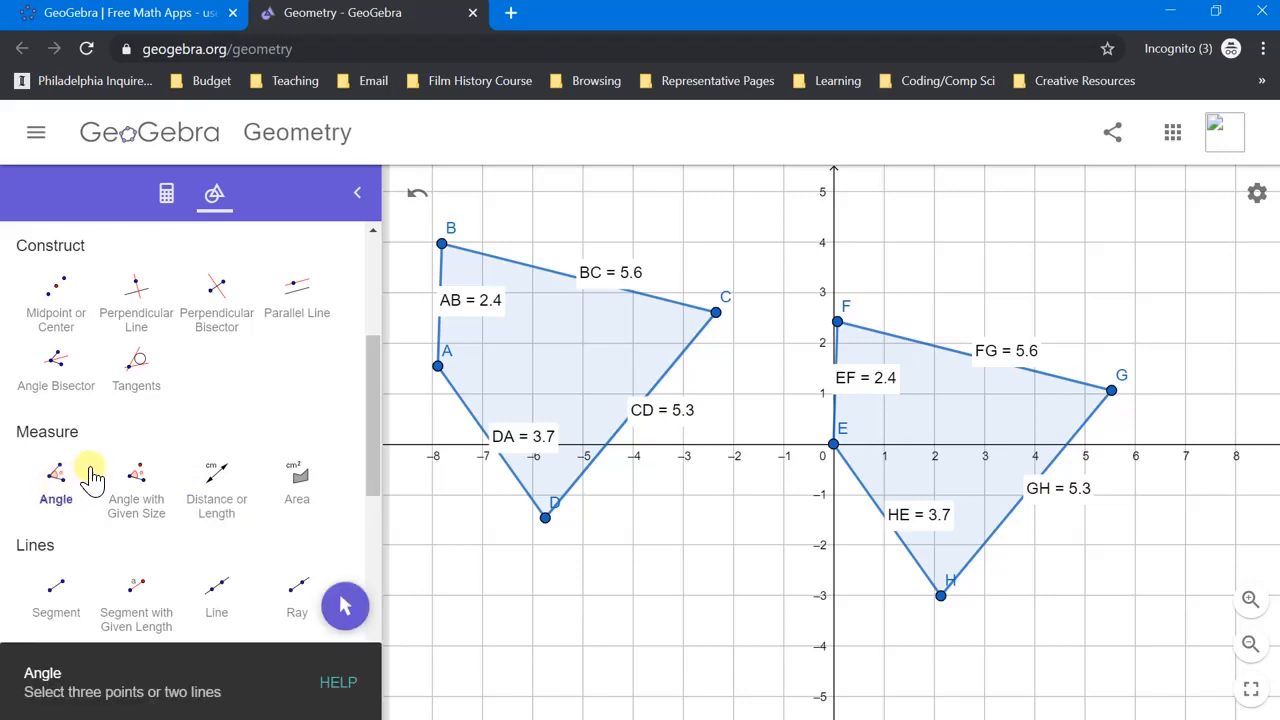
left_click(438, 367)
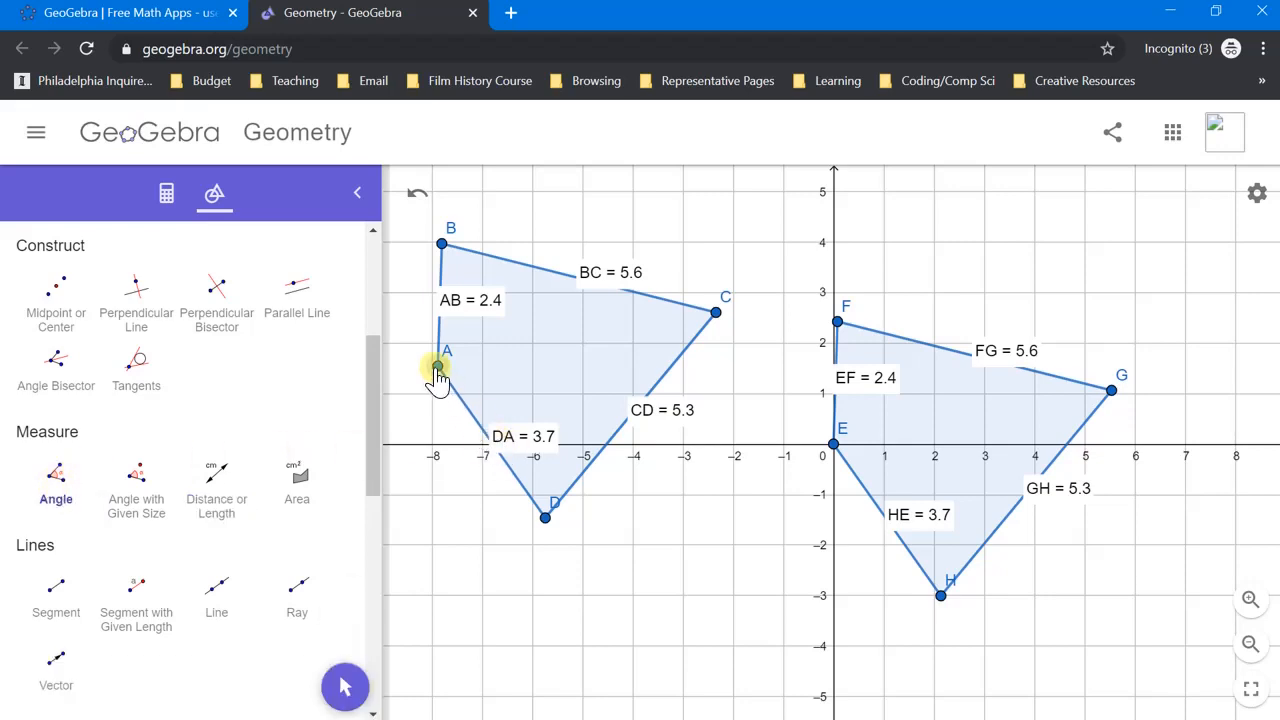
left_click(442, 245)
left_click(715, 313)
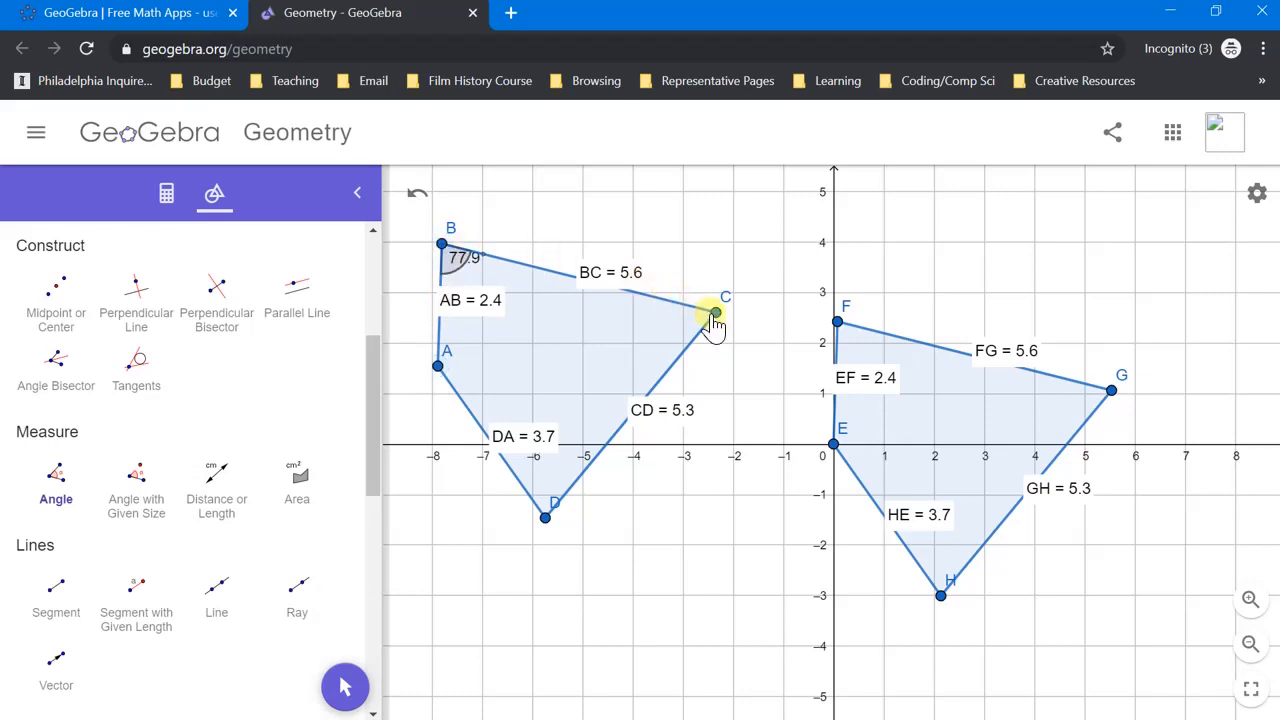
left_click(442, 245)
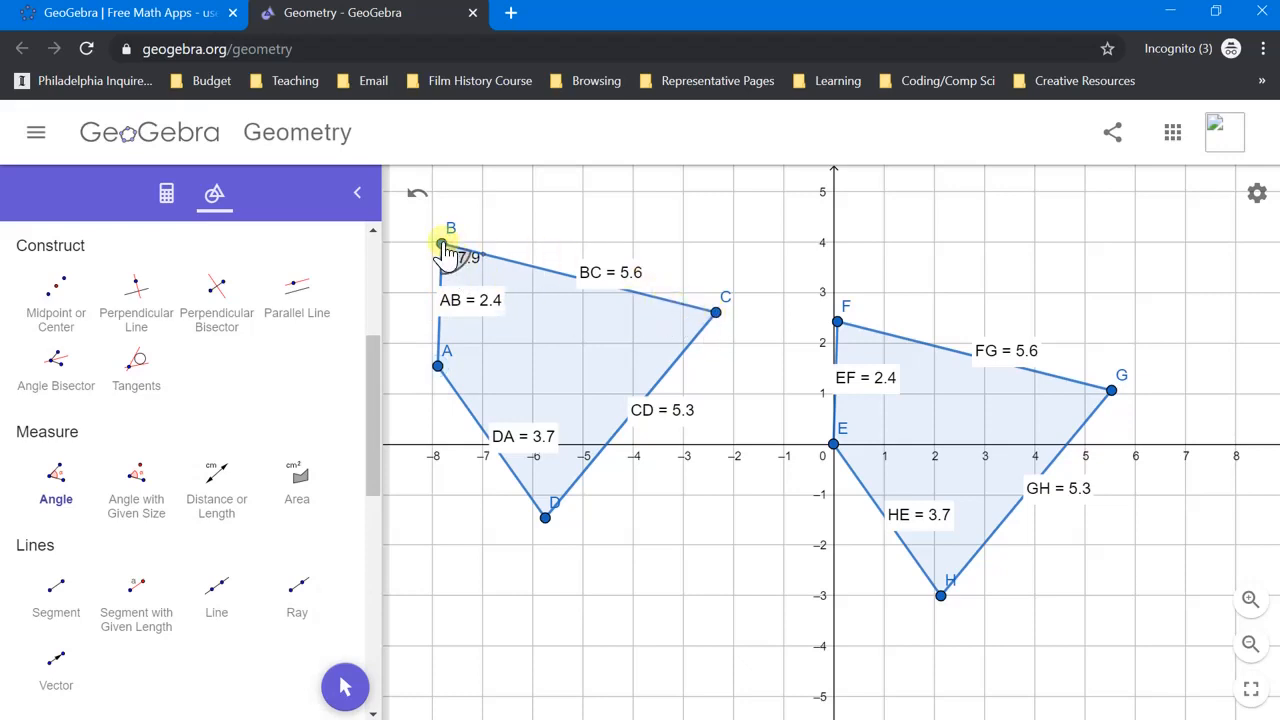
left_click(717, 313)
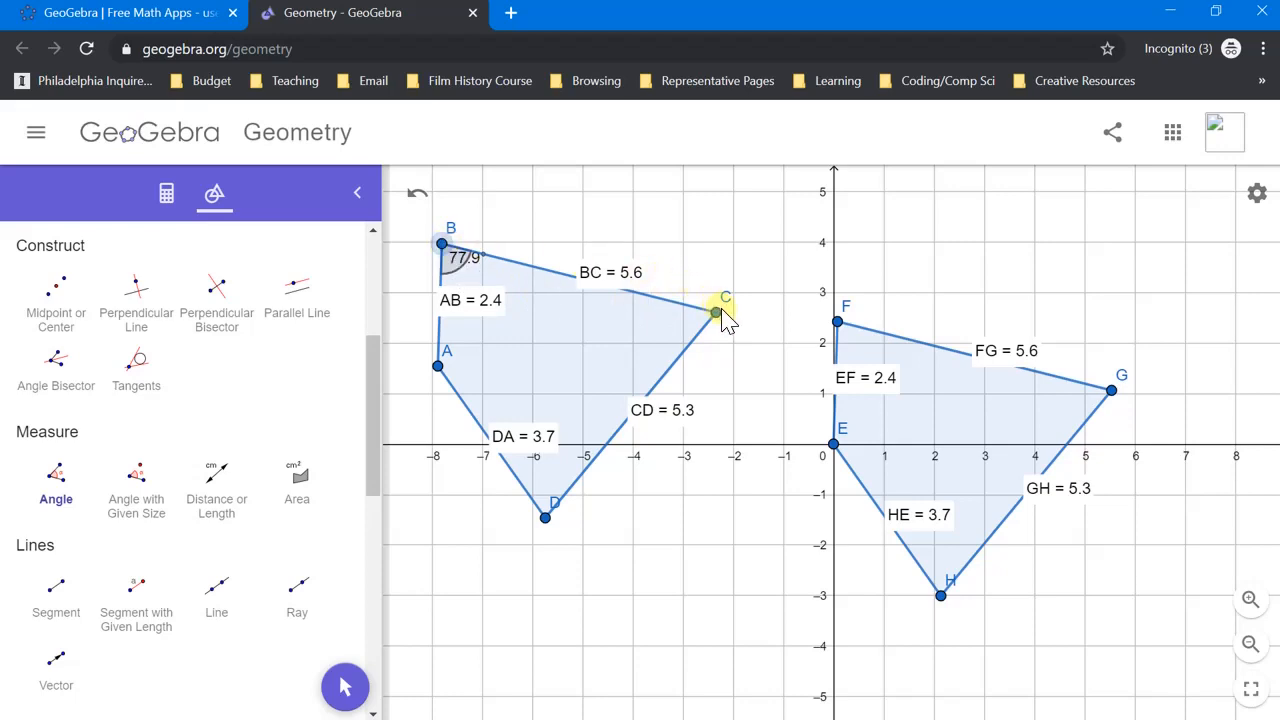
left_click(545, 517)
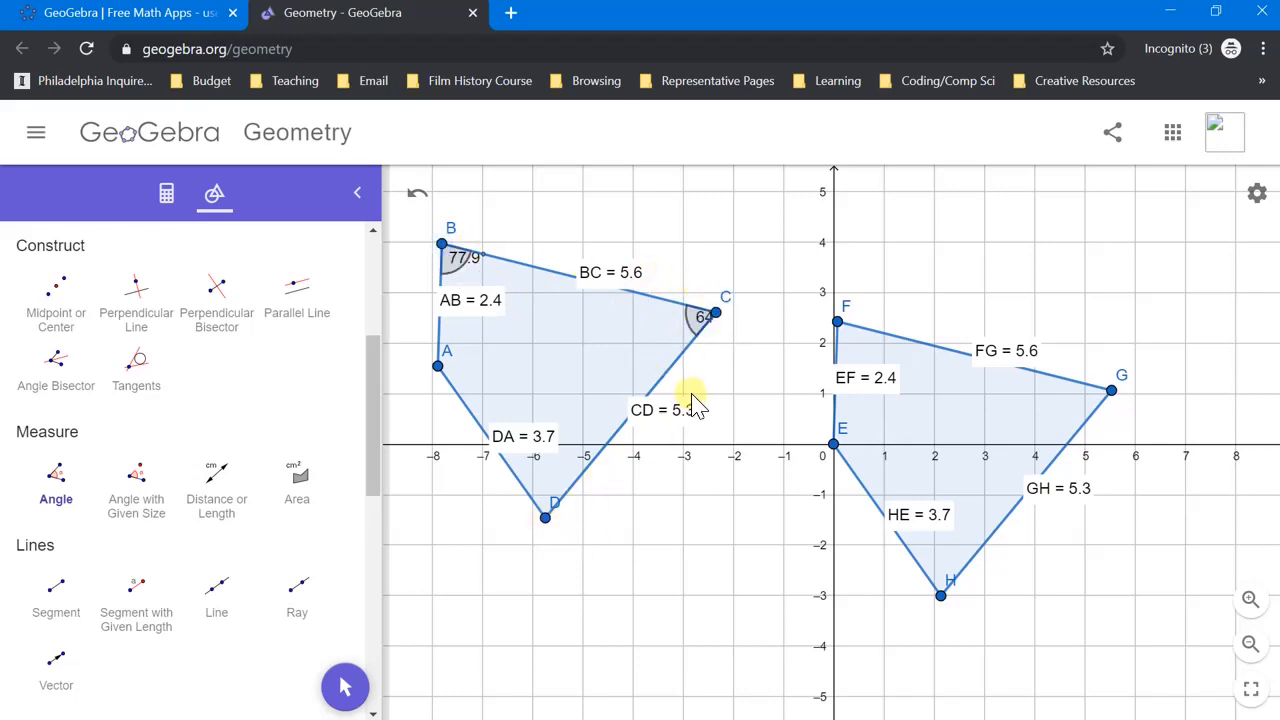
- Measure the interior angles CDA and DAB of the original quadrilateral
left_click(715, 315)
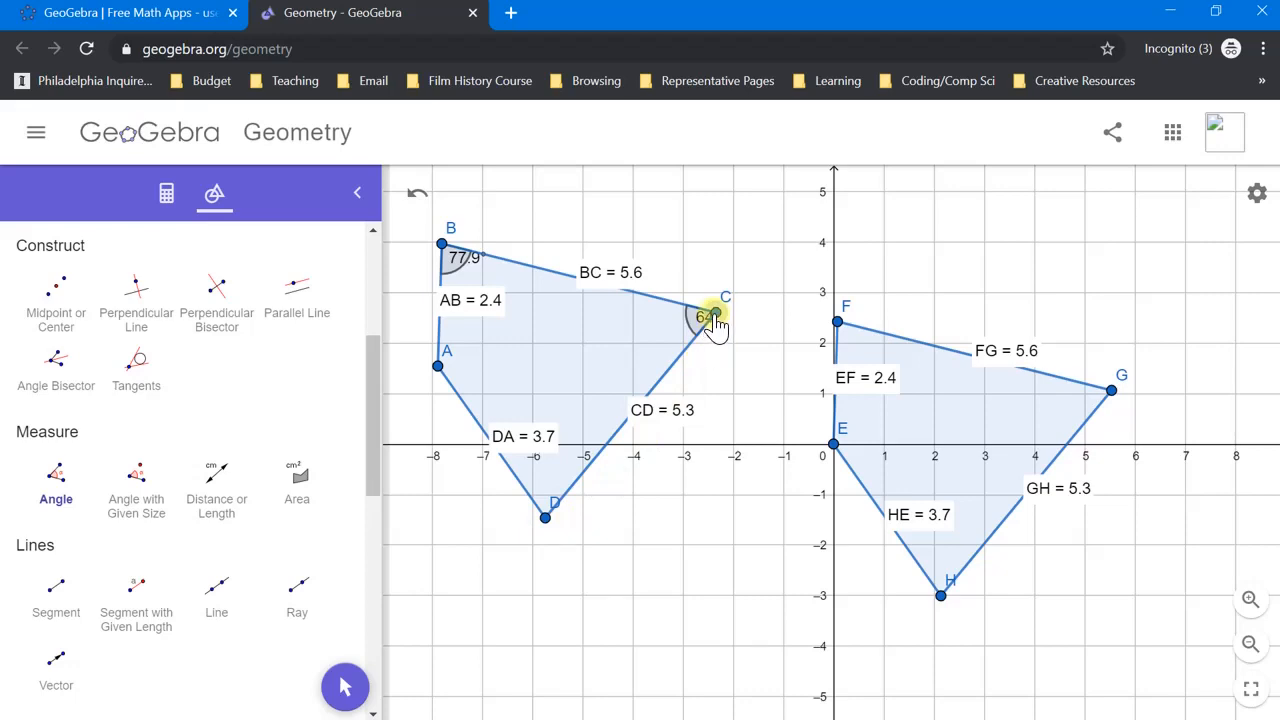
left_click(545, 518)
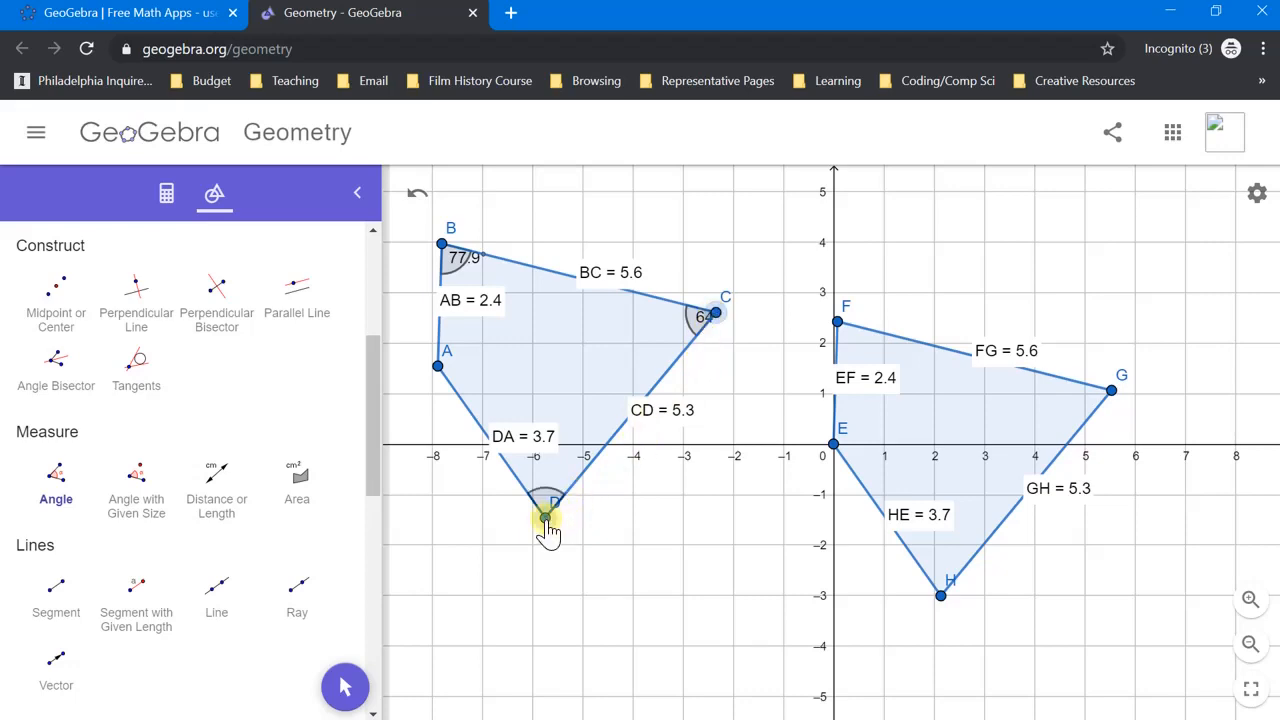
left_click(438, 366)
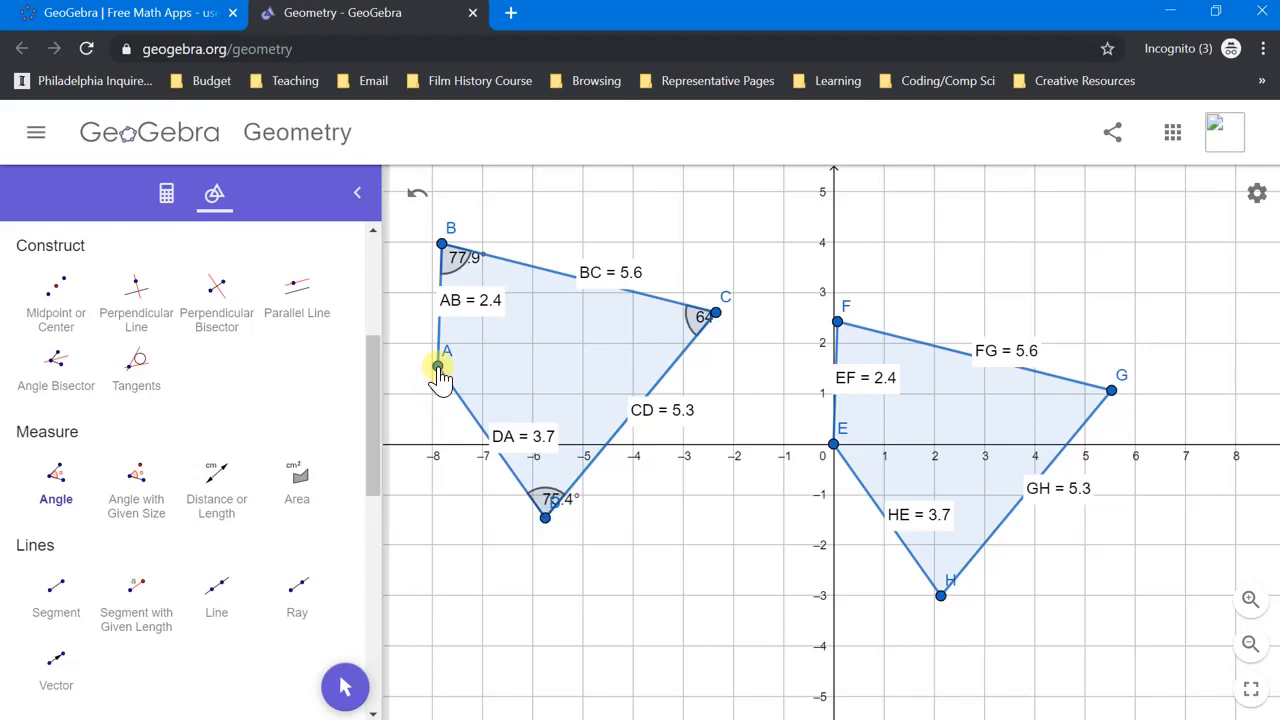
left_click(545, 518)
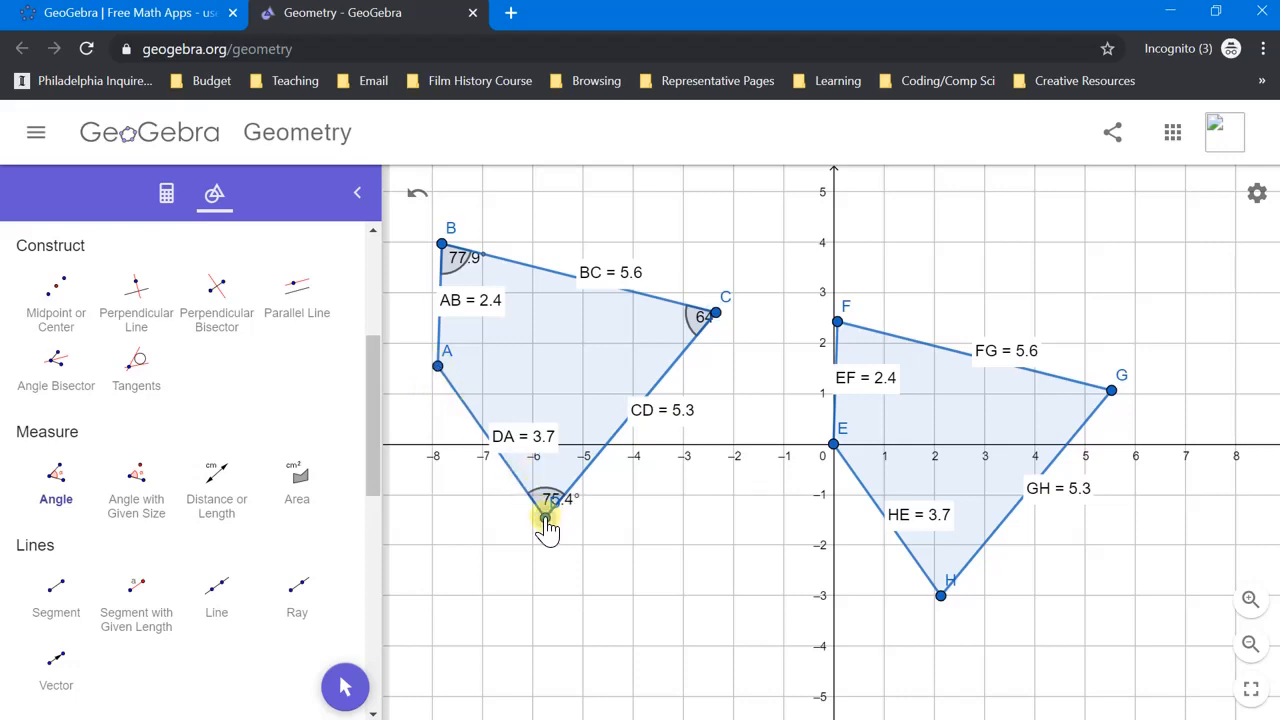
left_click(440, 368)
left_click(441, 246)
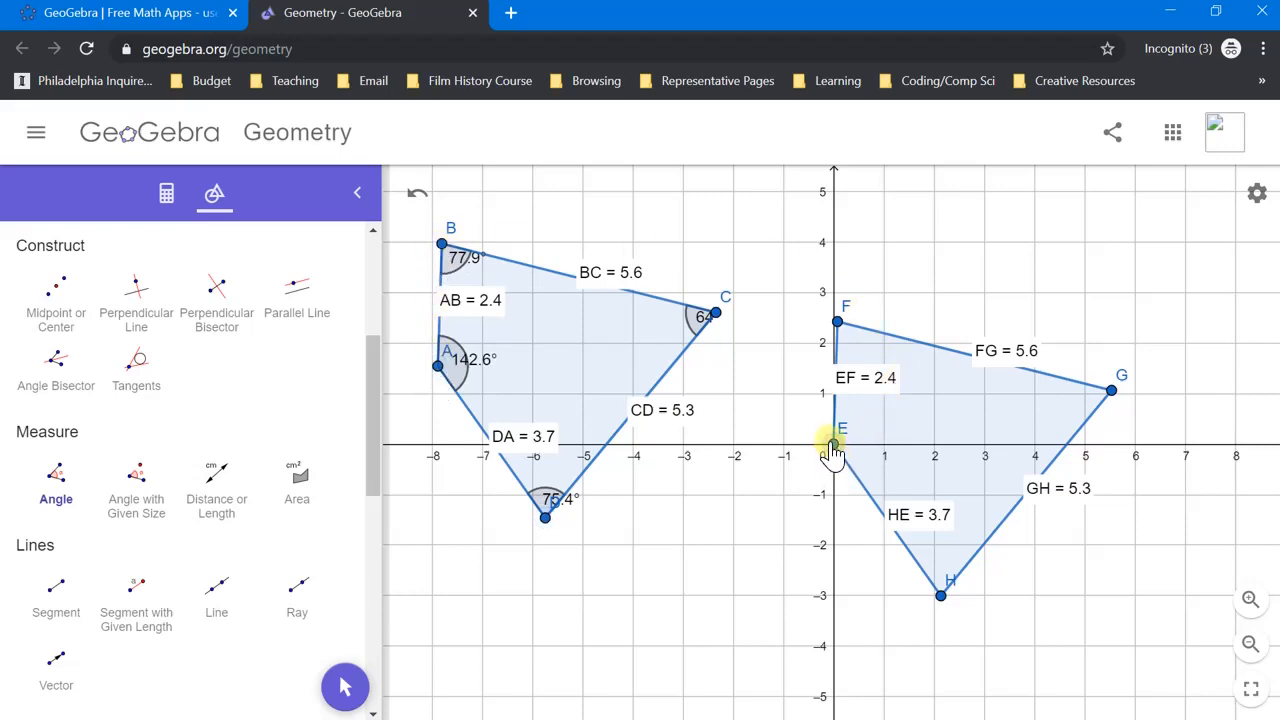
- Measure the interior angles EFG and FGH of the duplicated quadrilateral
left_click(833, 445)
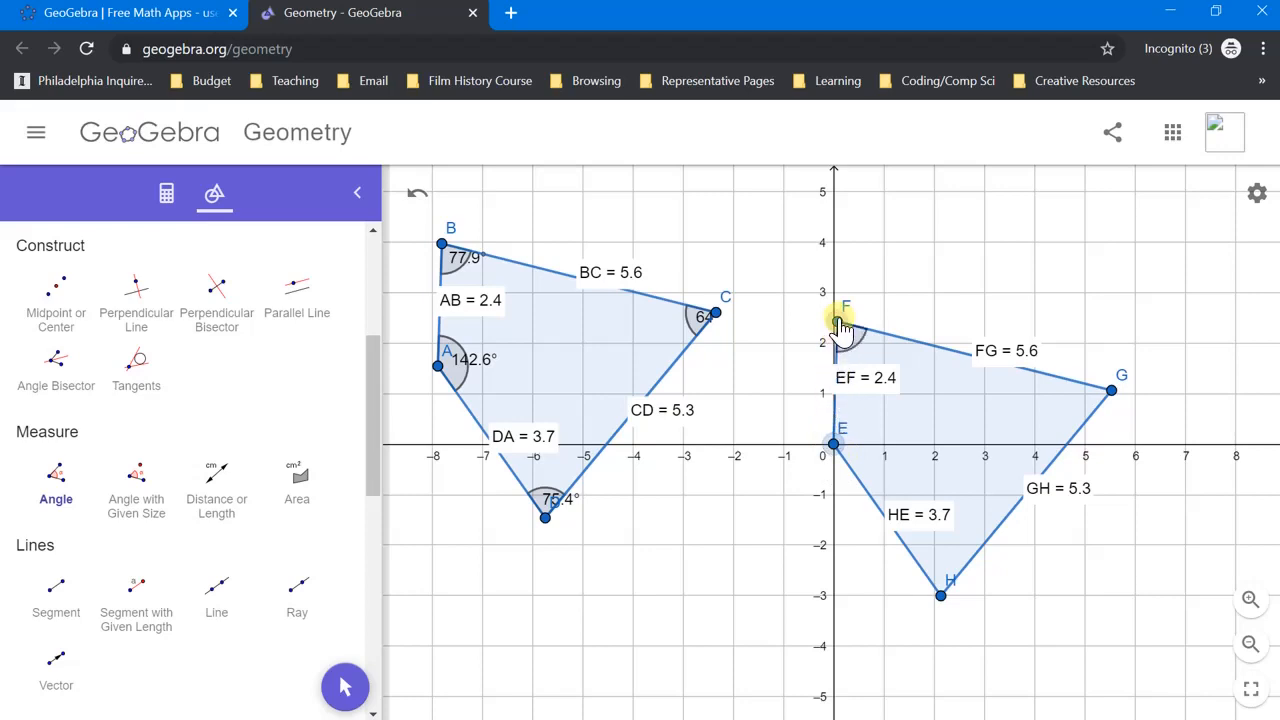
left_click(1110, 392)
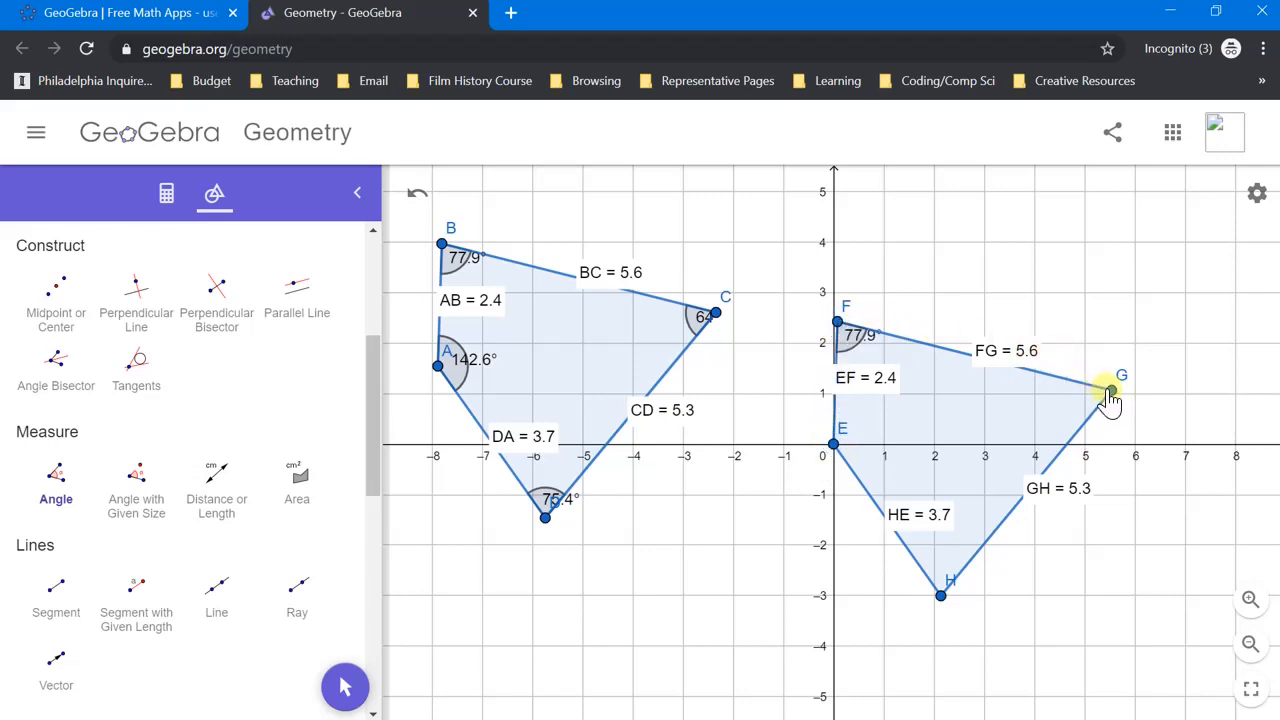
left_click(837, 323)
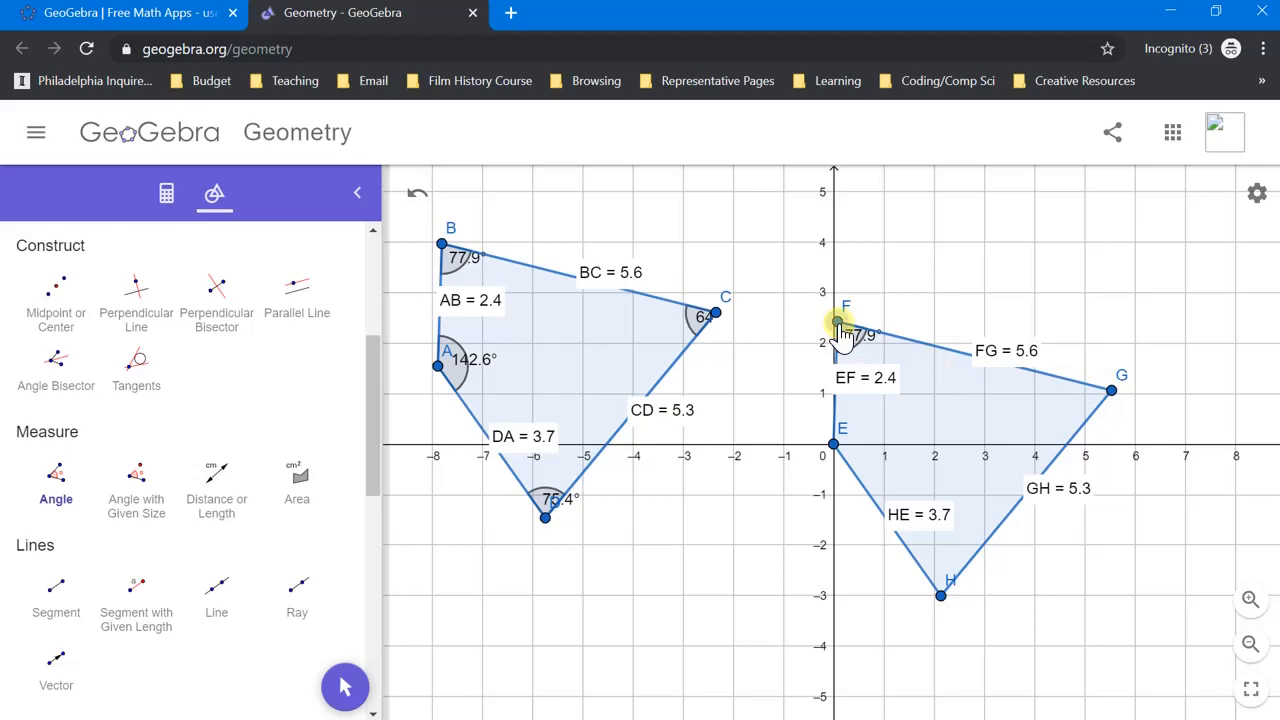
left_click(1111, 392)
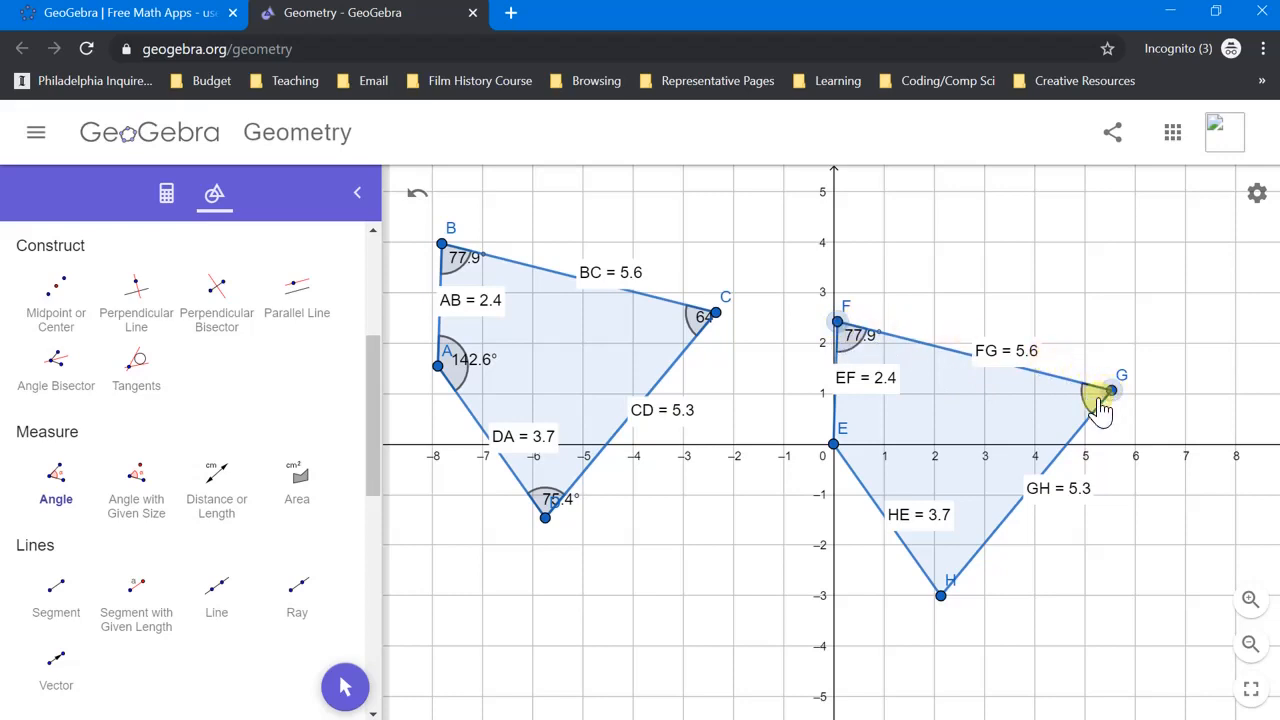
left_click(943, 597)
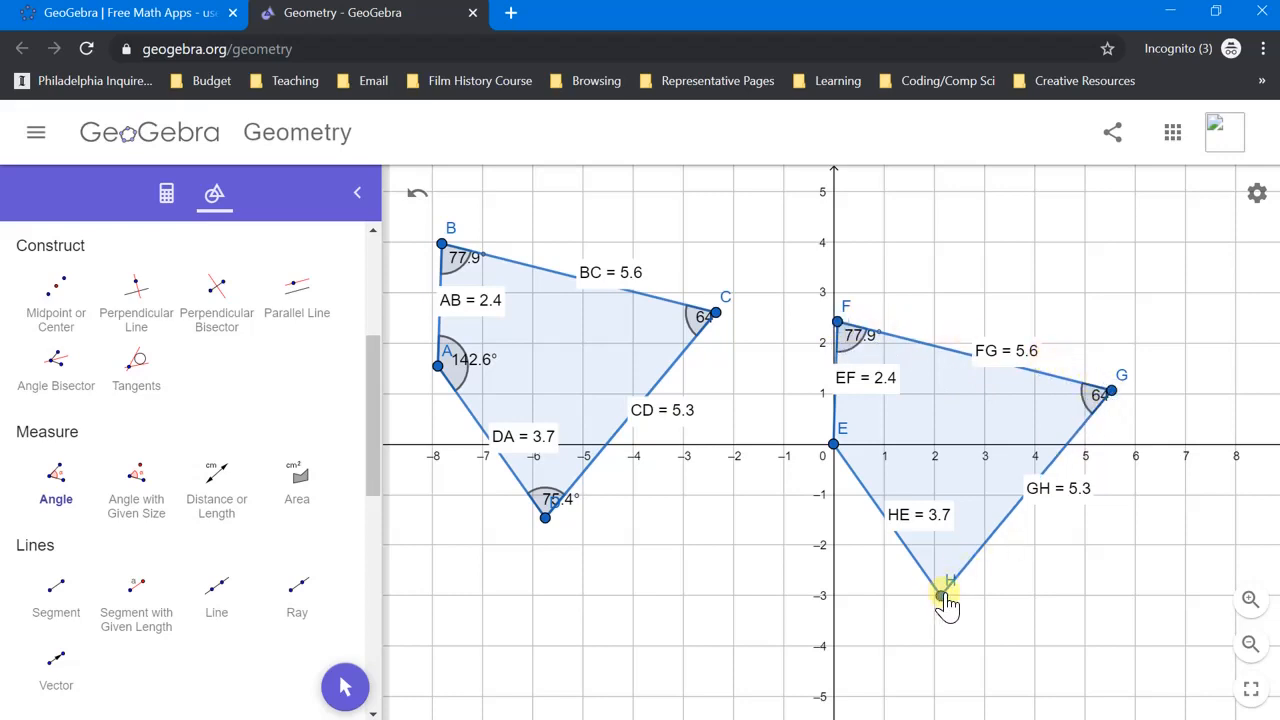
- Measure the interior angles GHE and HEF of the duplicated quadrilateral with the Angle tool
left_click(1111, 392)
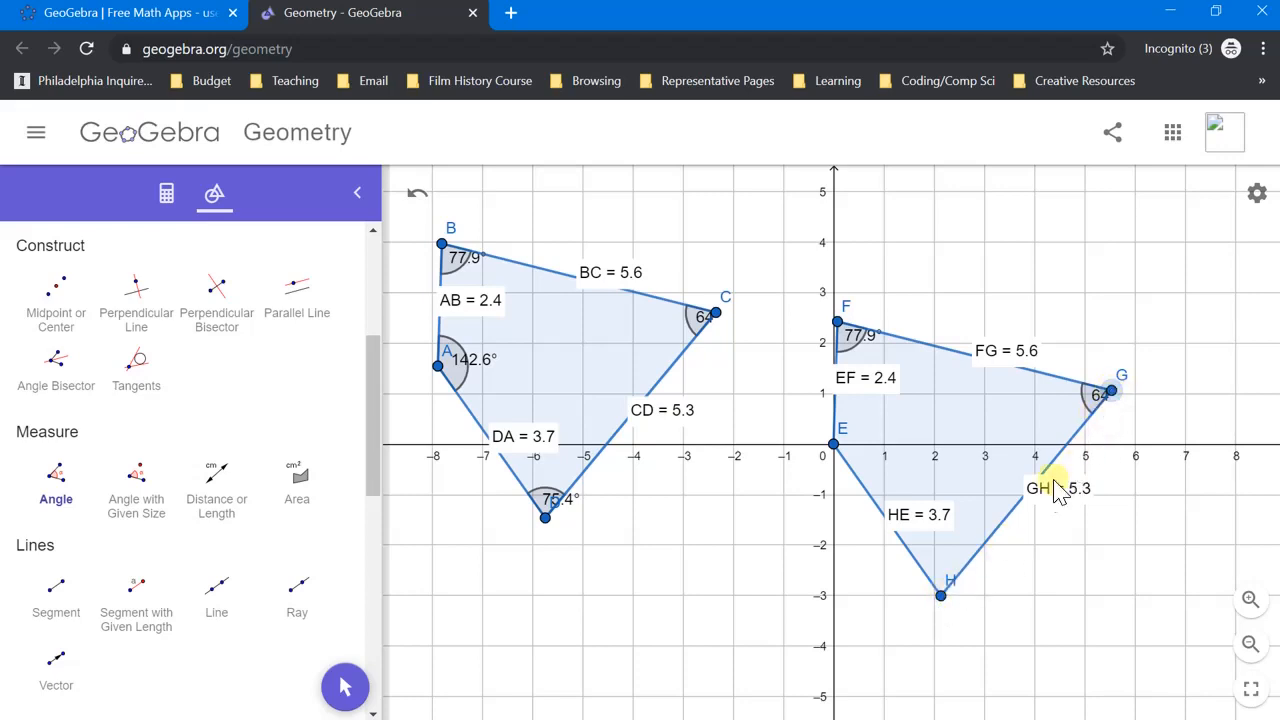
left_click(941, 596)
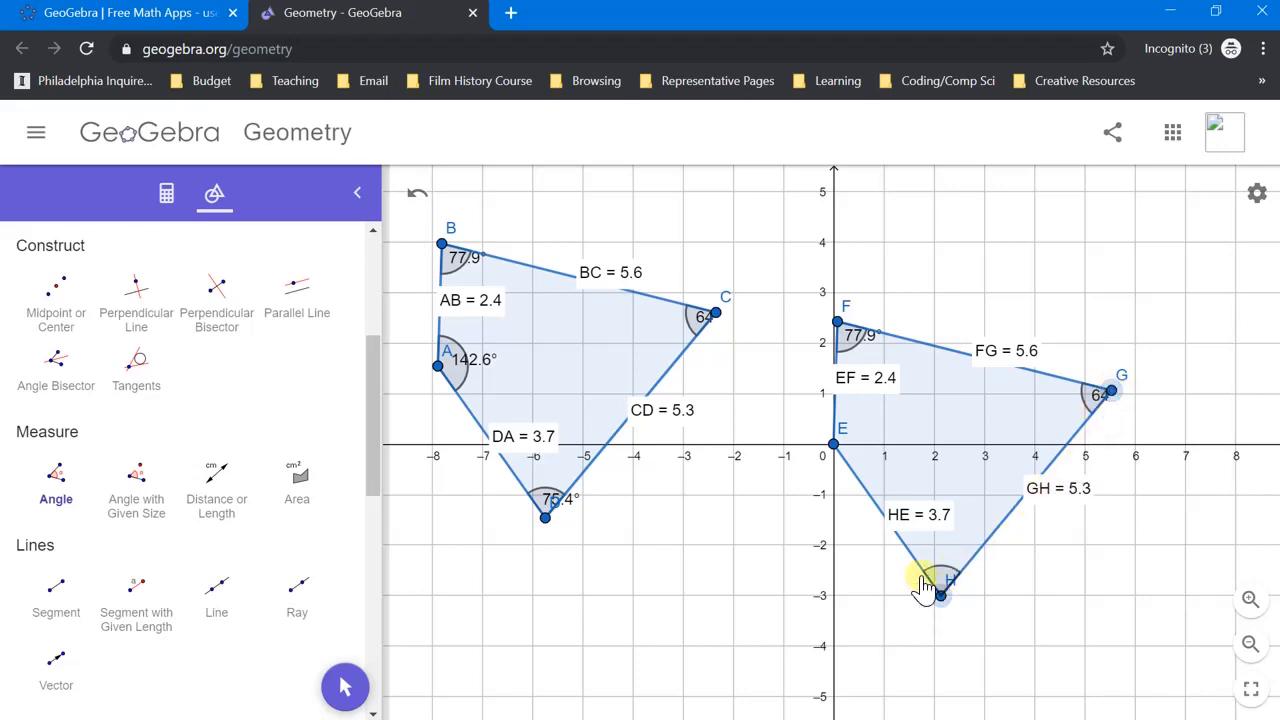
left_click(834, 444)
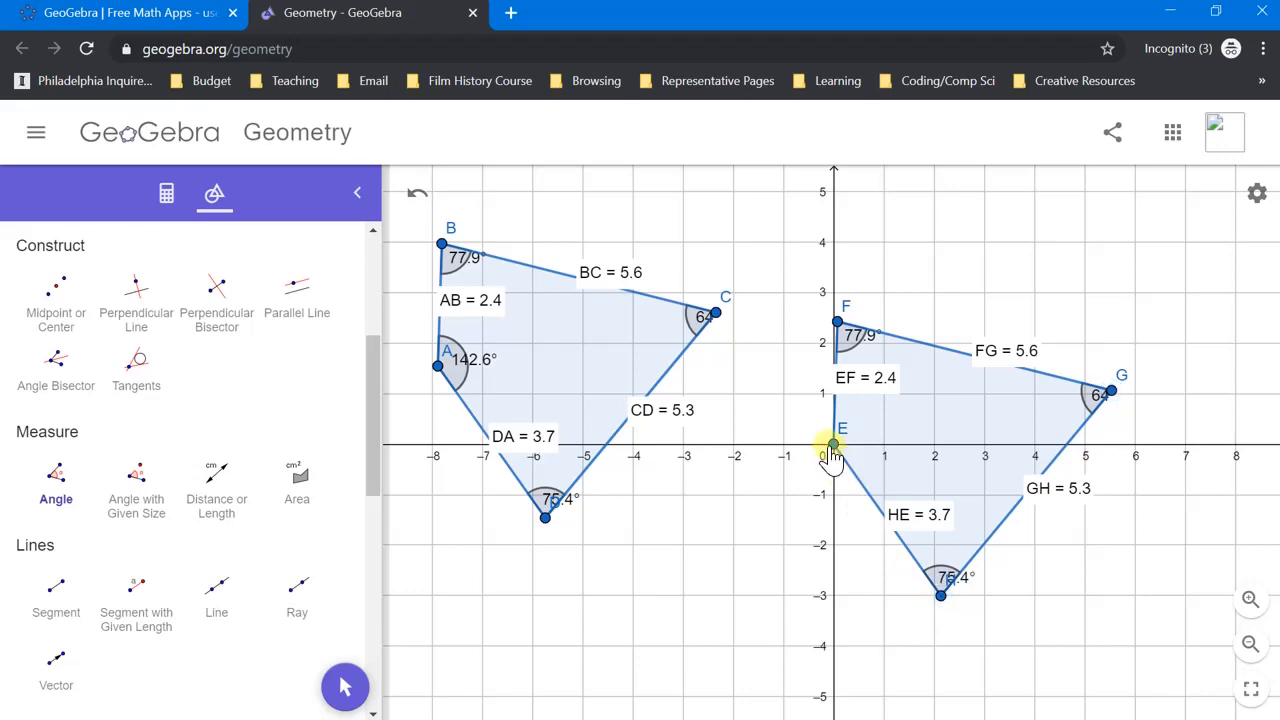
left_click(941, 597)
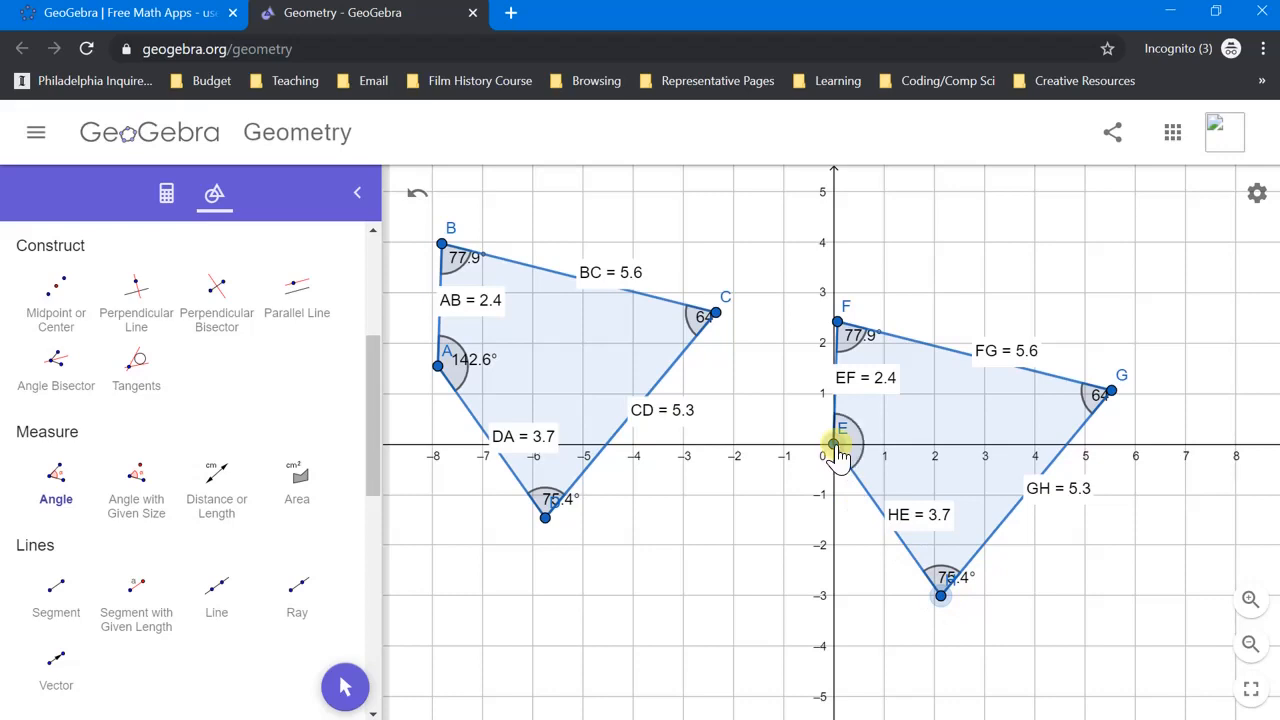
left_click(838, 322)
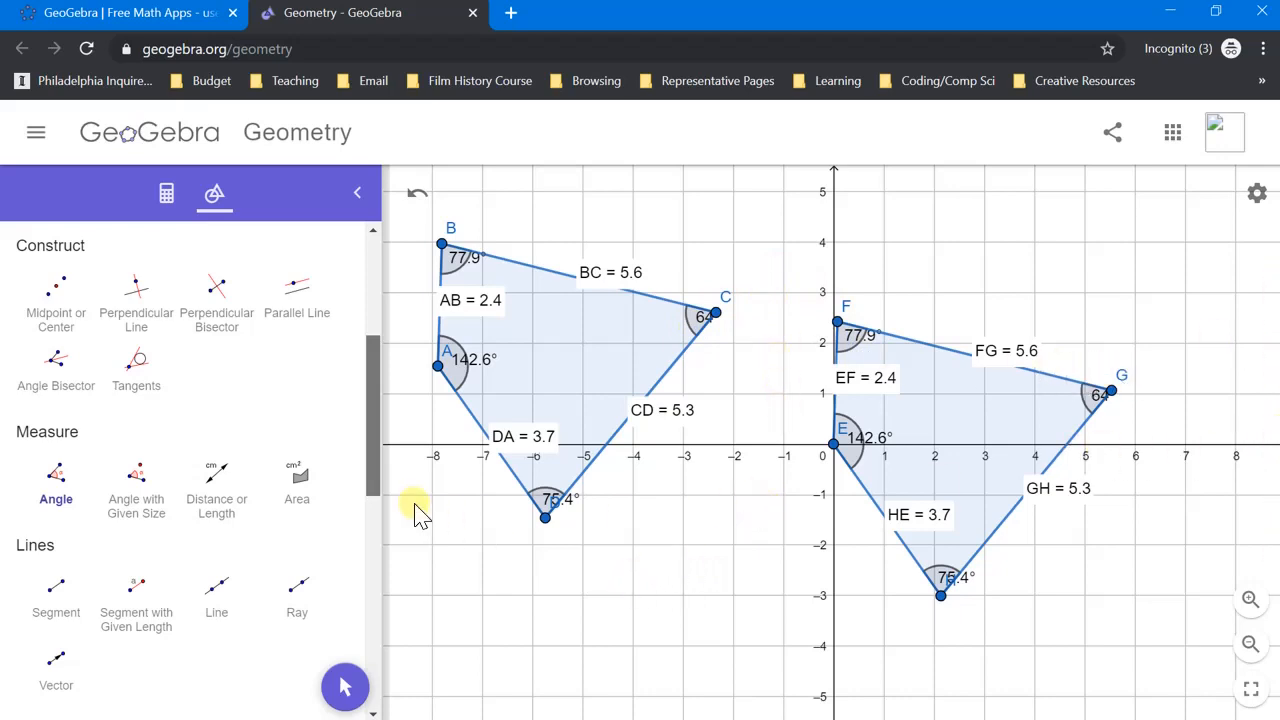
- Start a text object in the empty area below and between the quadrilaterals, and show the advanced mathematical symbols for it
left_click_drag(380, 410, 349, 648)
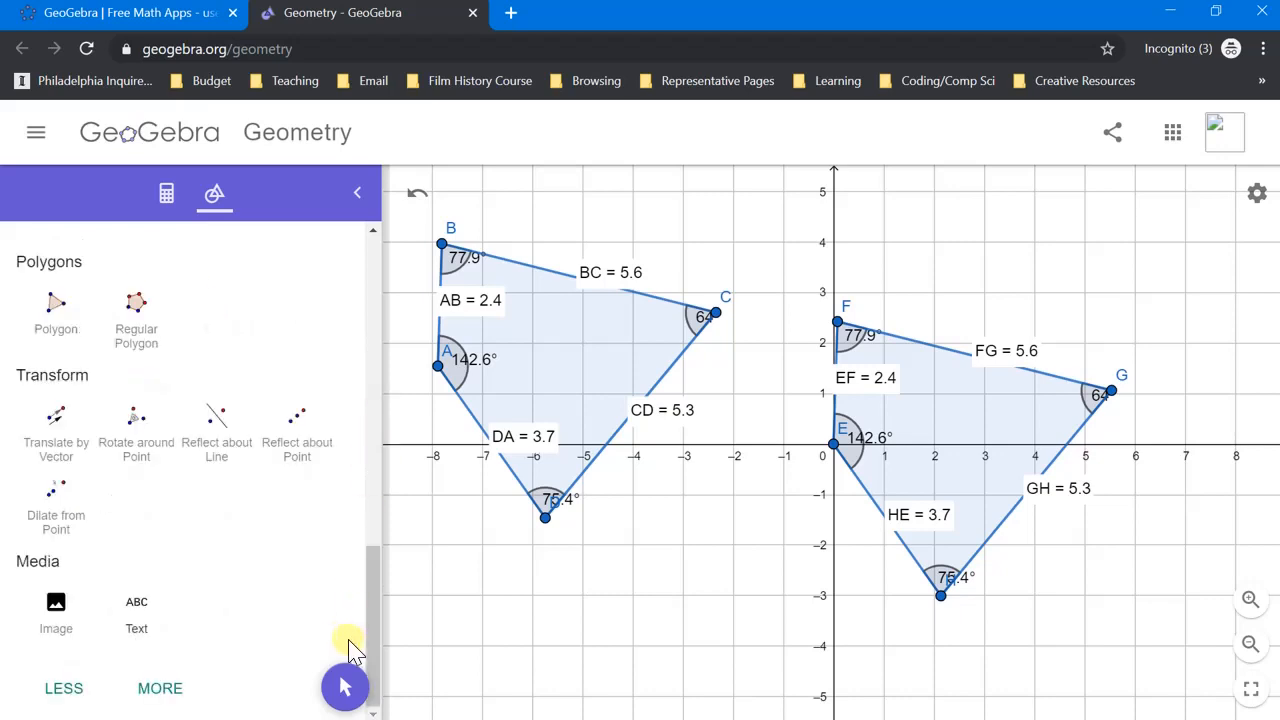
left_click(135, 620)
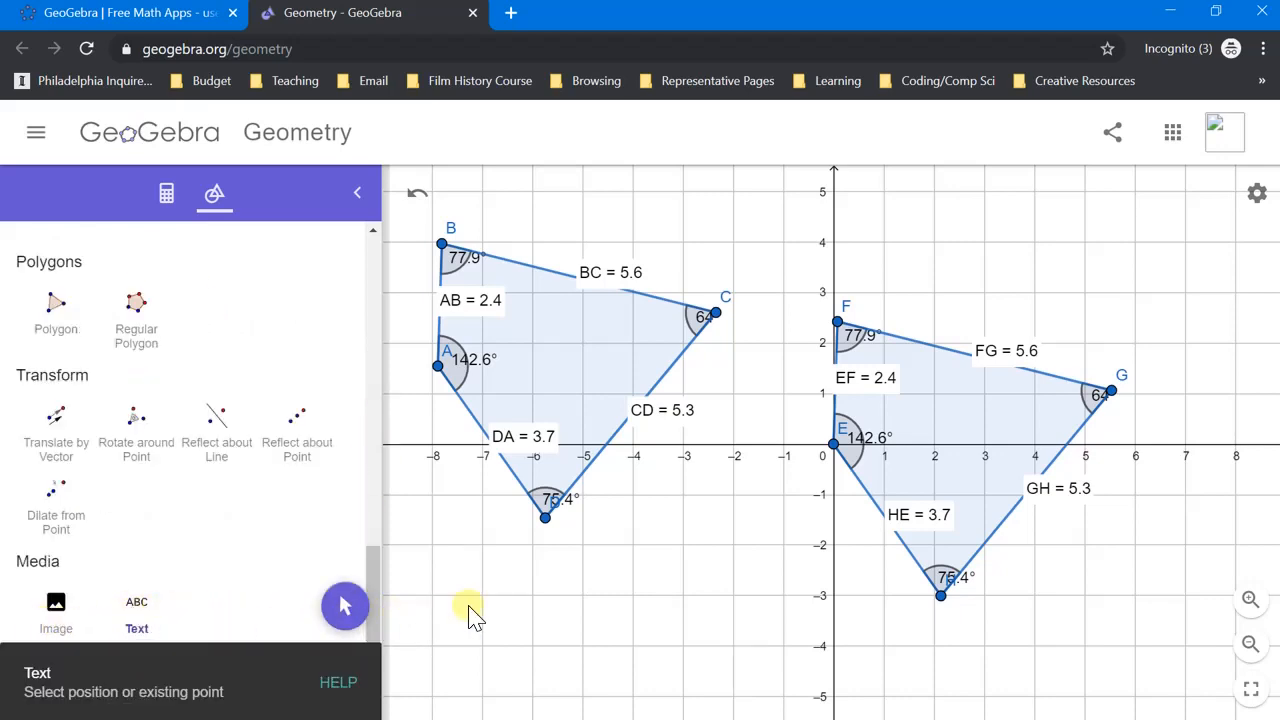
left_click(613, 593)
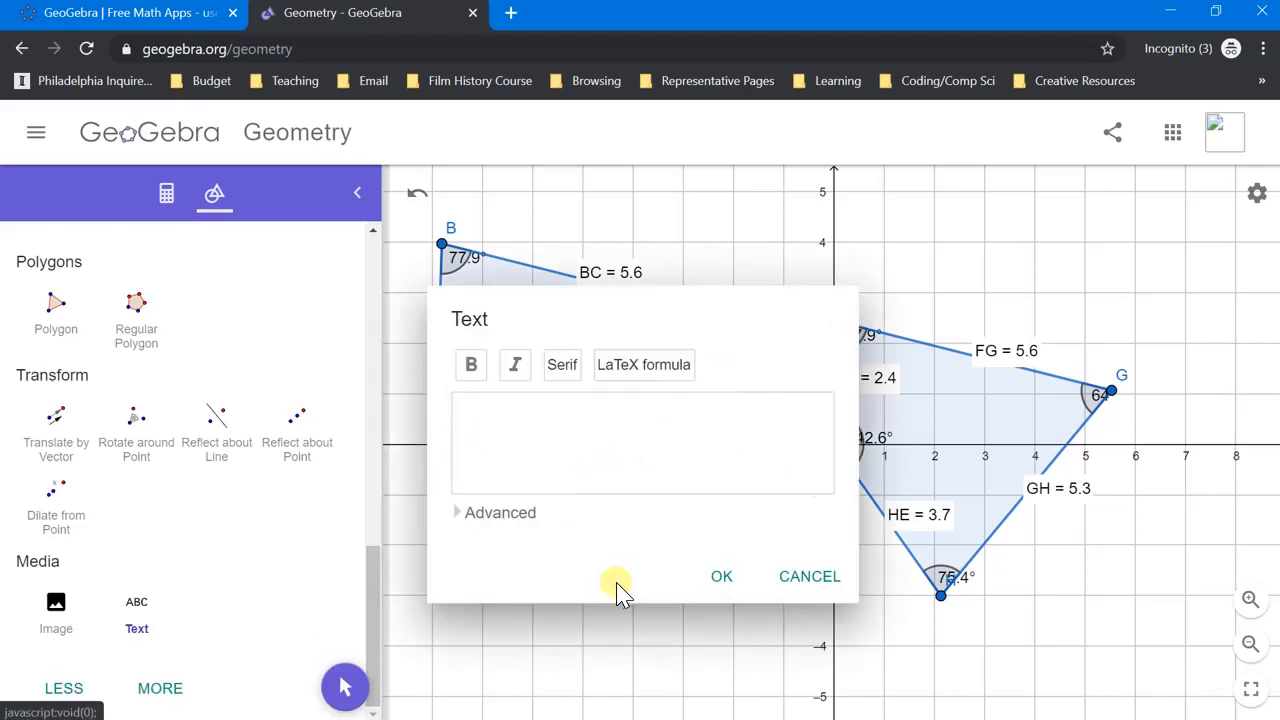
left_click(468, 516)
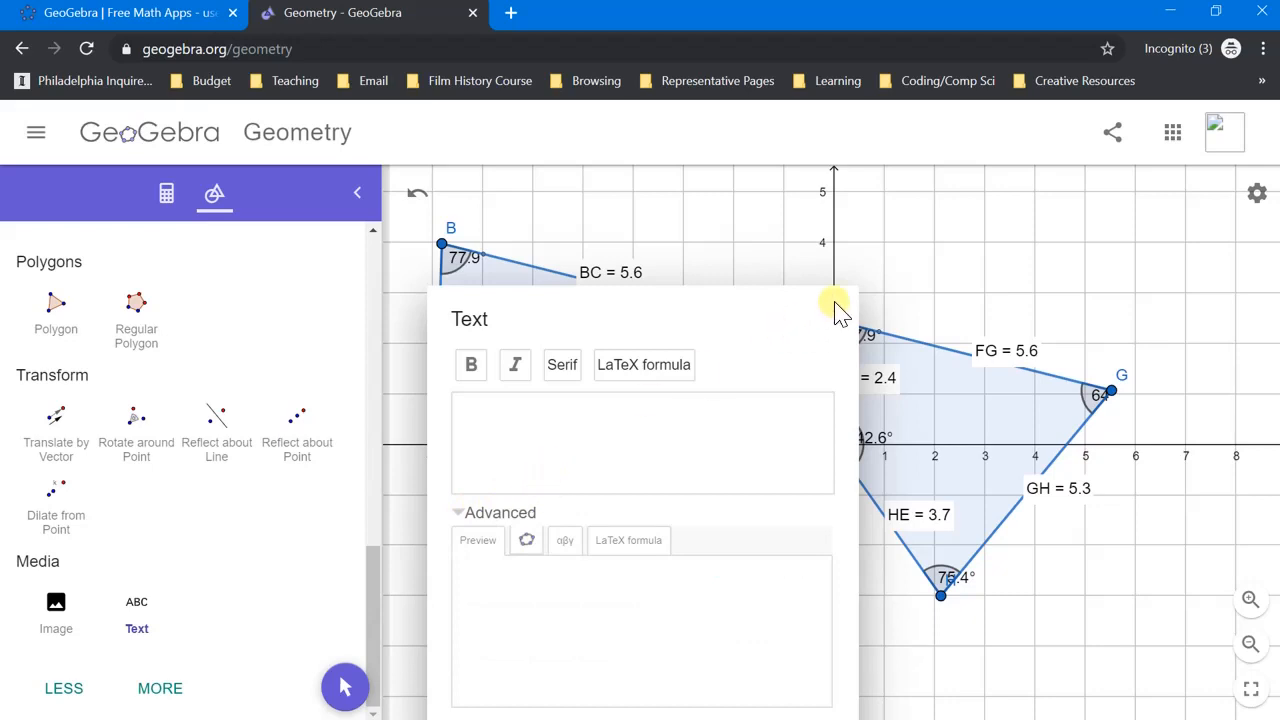
left_click_drag(840, 351, 1265, 220)
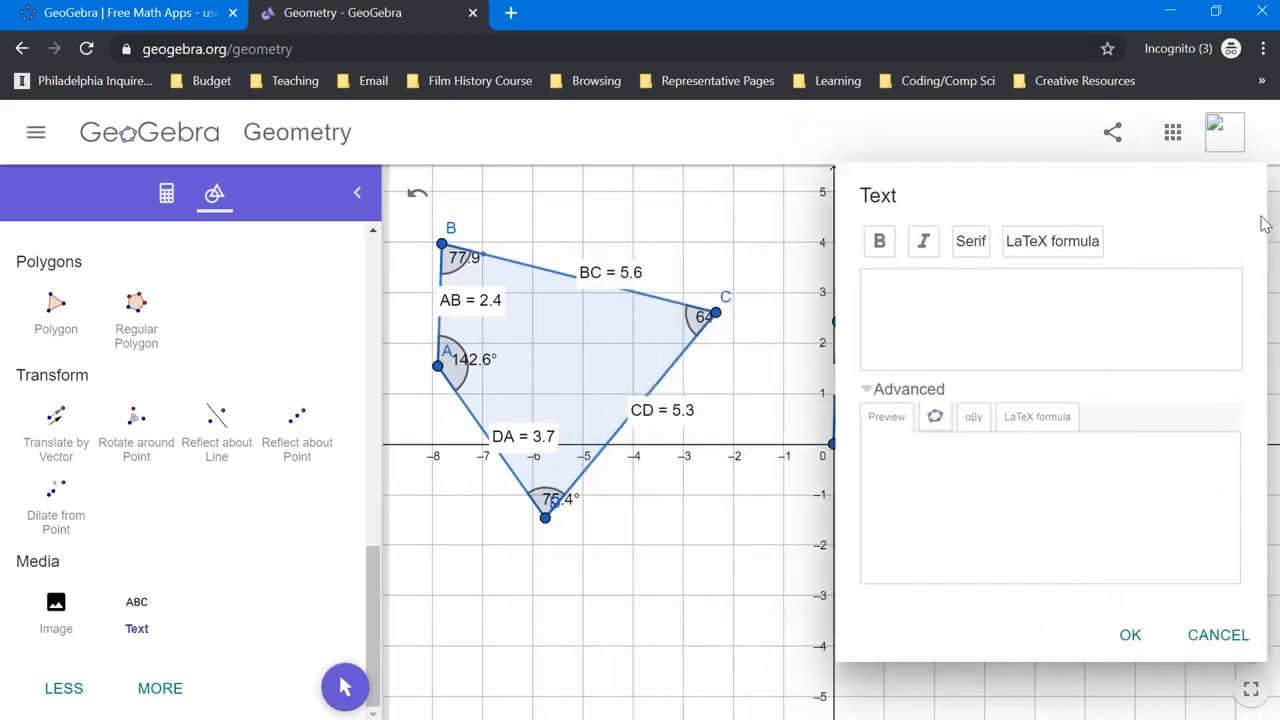
left_click(975, 420)
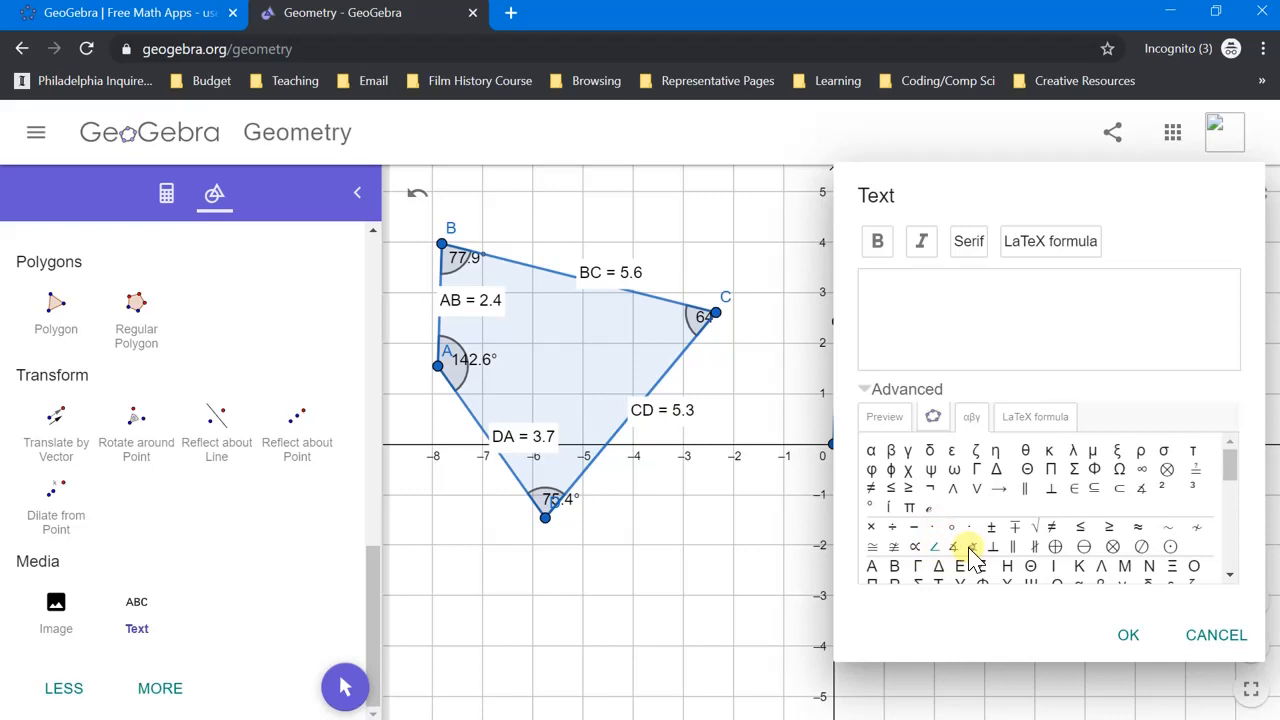
- Enter the angle congruence statements "∠A≅∠E, ∠B≅∠F" in the text object
left_click(935, 548)
type("A≅∠")
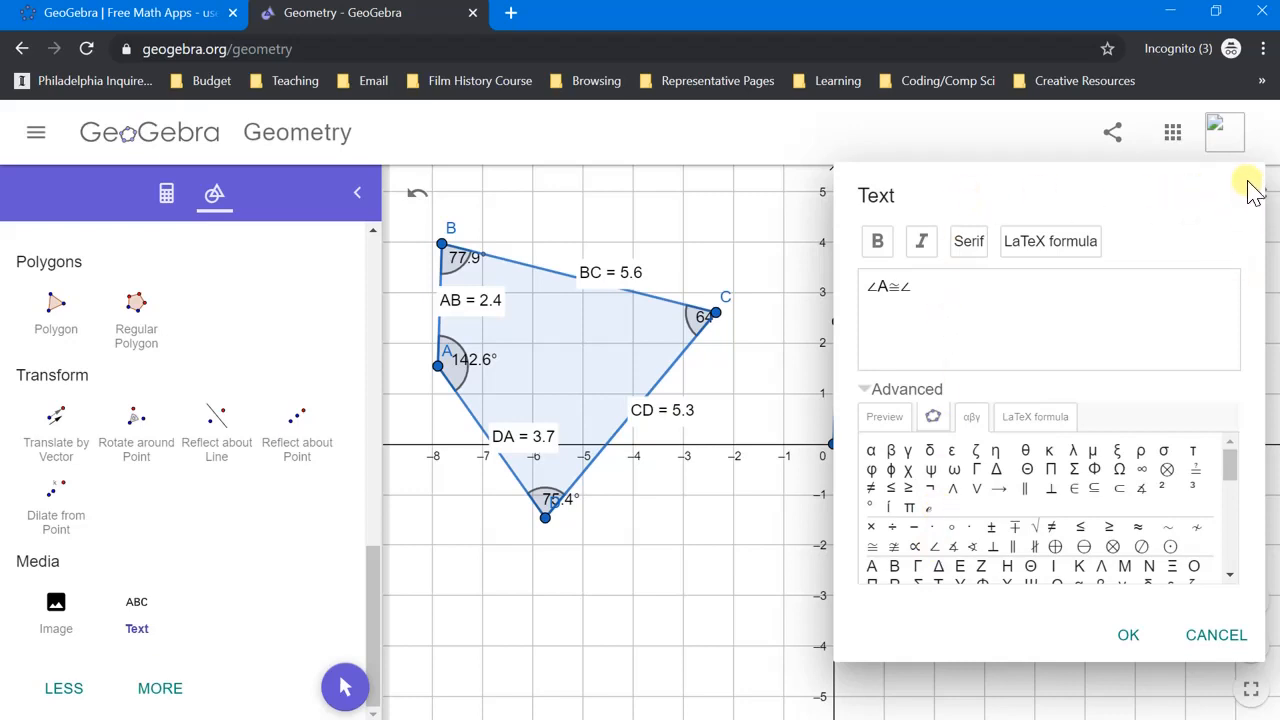
left_click_drag(1257, 200, 1132, 213)
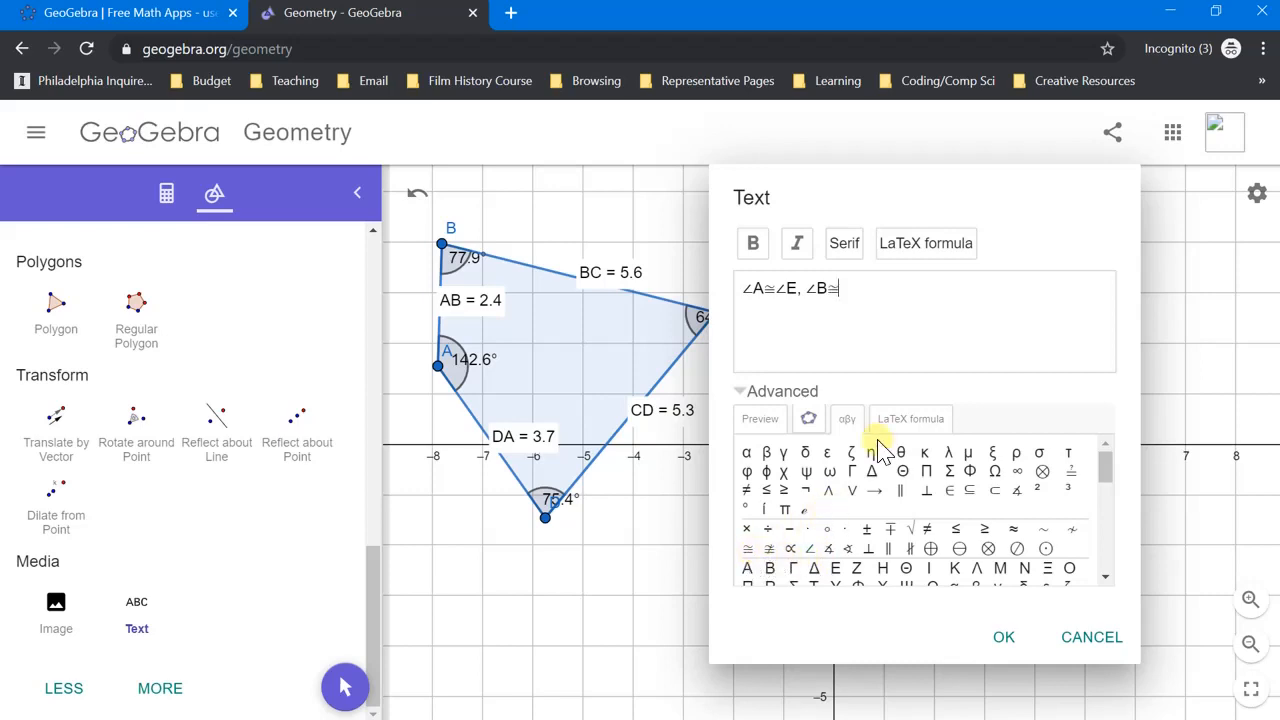
left_click(811, 549)
type("F")
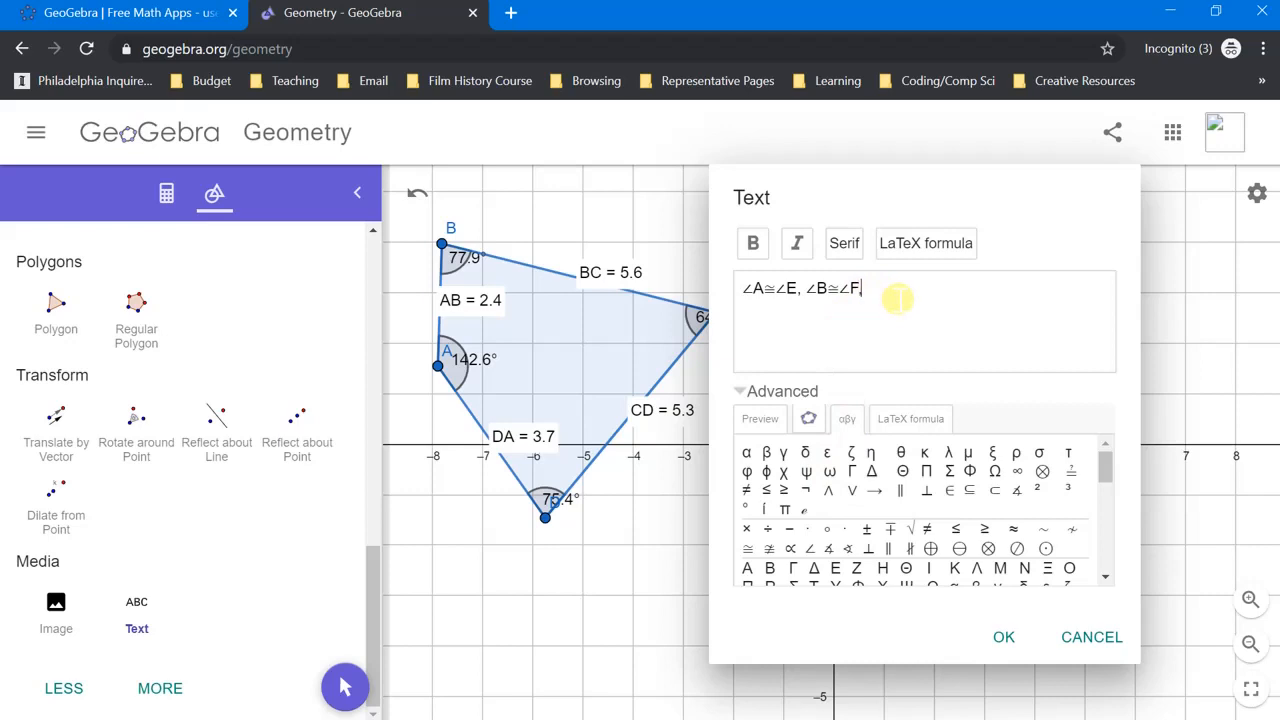
- Append ", ∠C≅∠G< ∠D≅∠H" to the congruence statements and insert the text into the drawing
type(", ∠C≅")
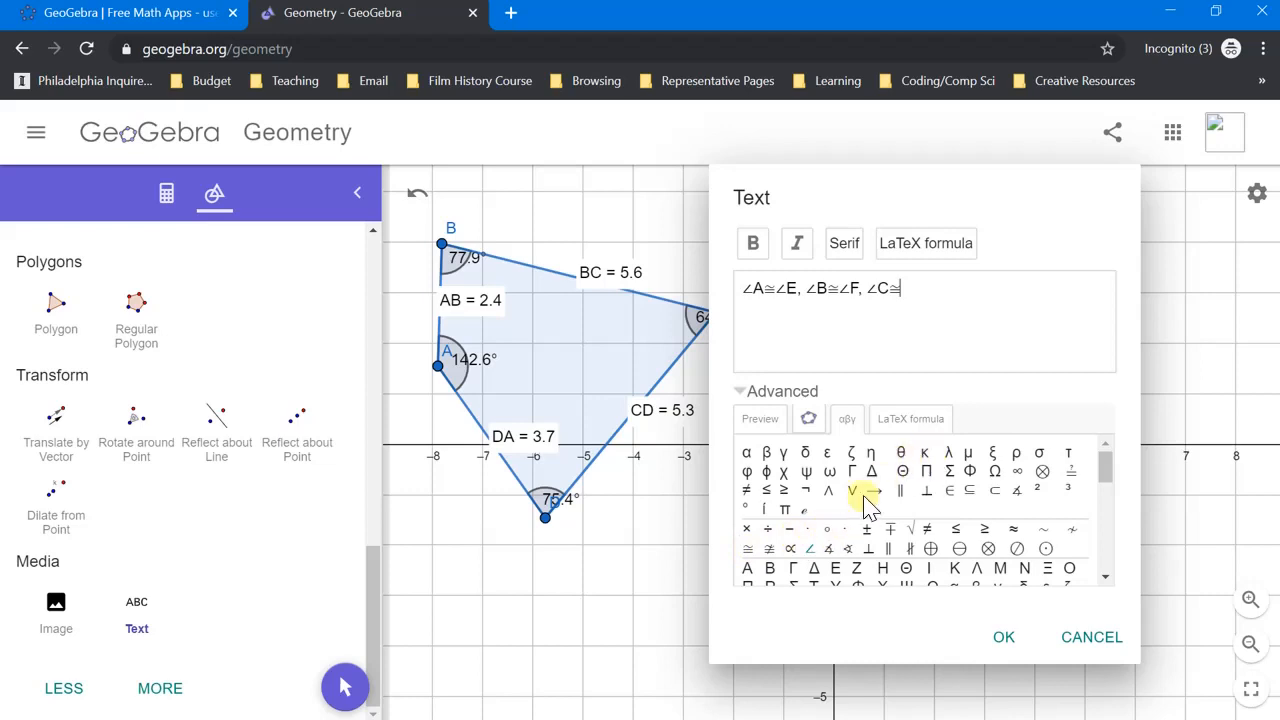
left_click(810, 549)
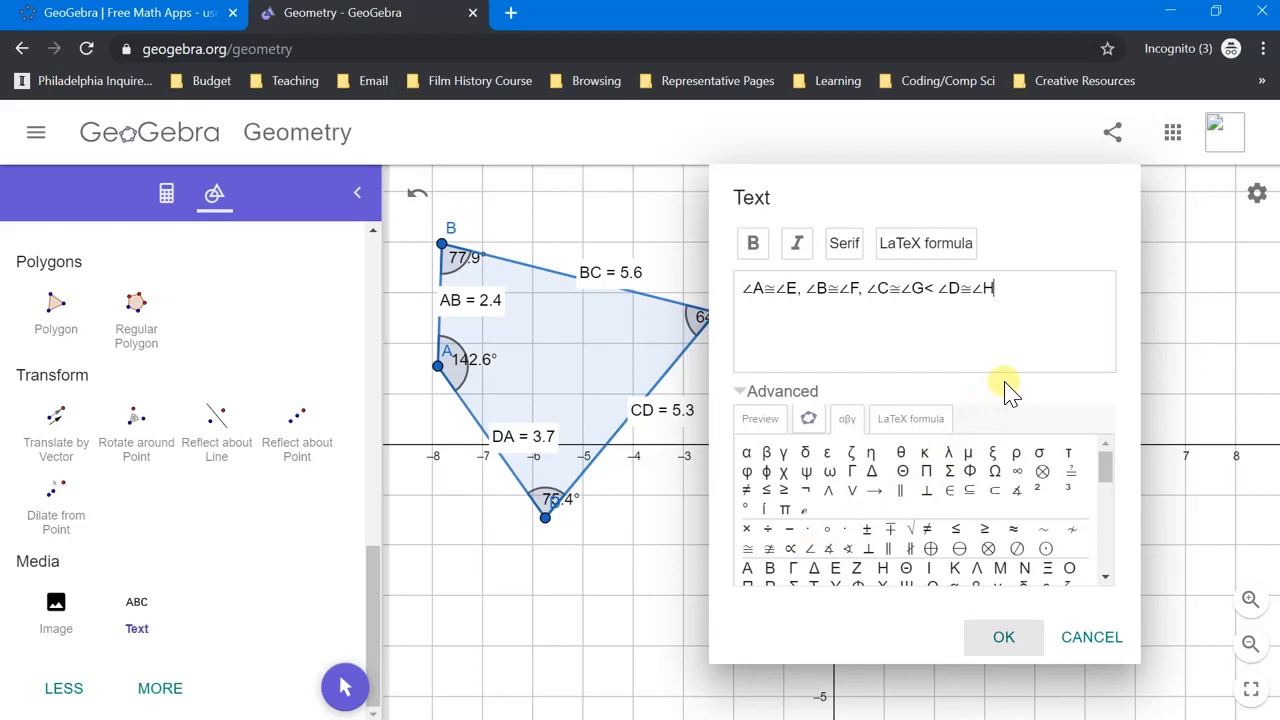
left_click(1004, 638)
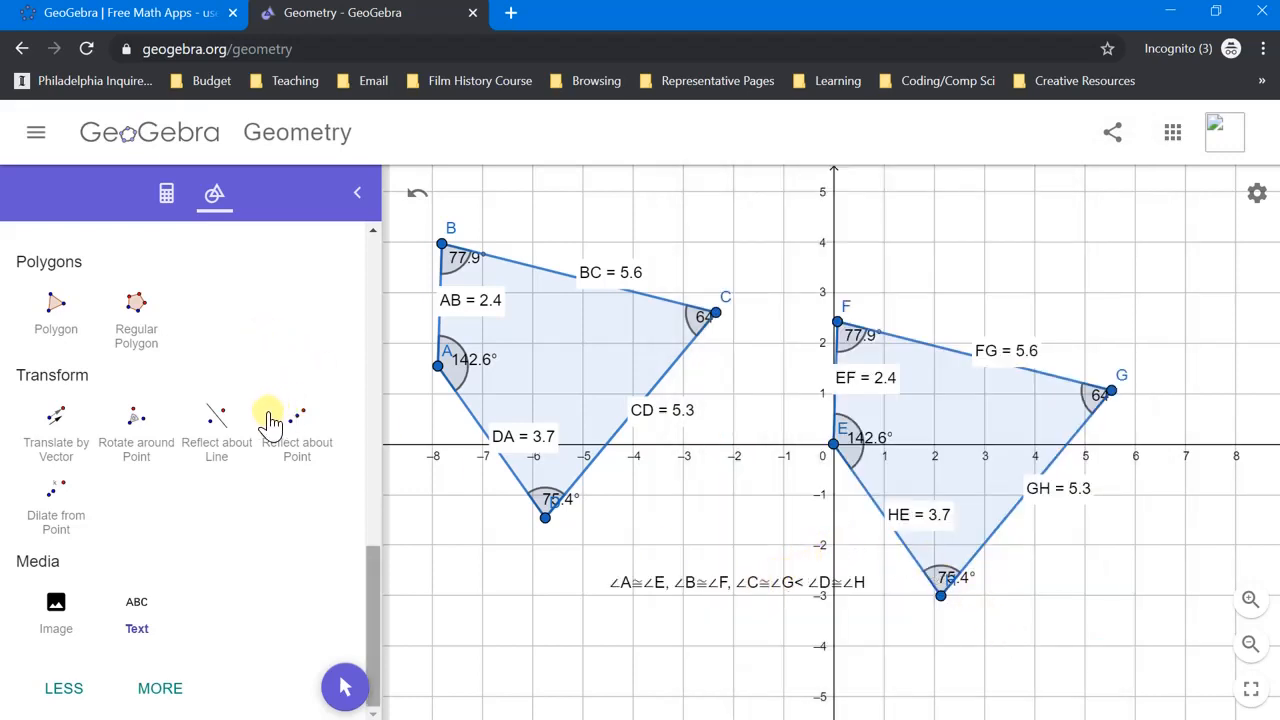
- Move the angle congruence text to the free area above quadrilateral EFGH and deselect it
left_click_drag(368, 581, 361, 217)
left_click(62, 281)
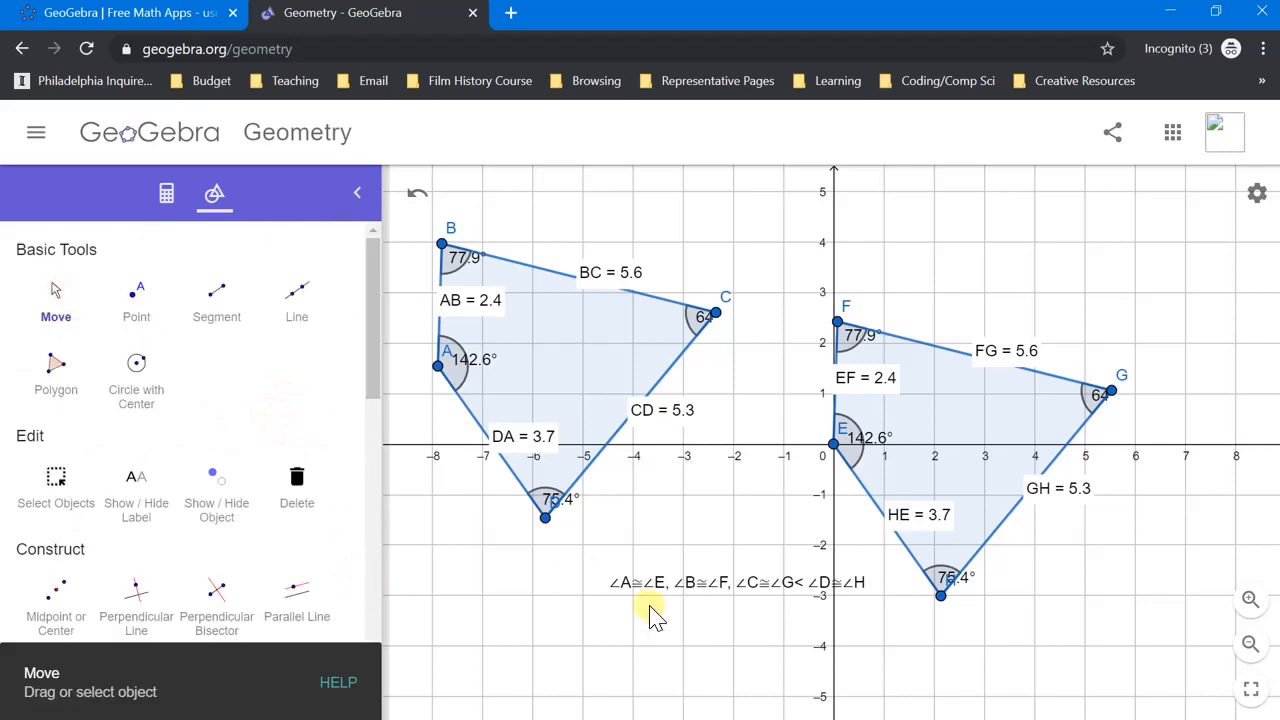
left_click_drag(731, 600, 848, 247)
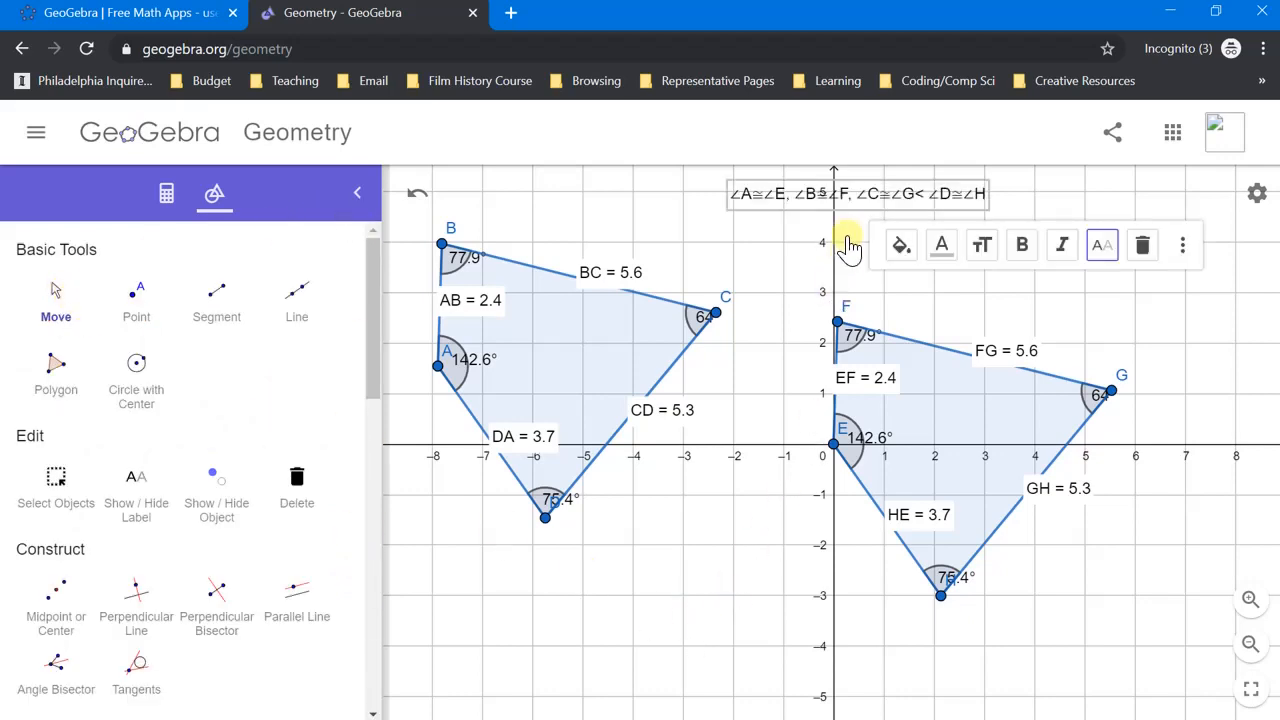
left_click_drag(871, 200, 1019, 241)
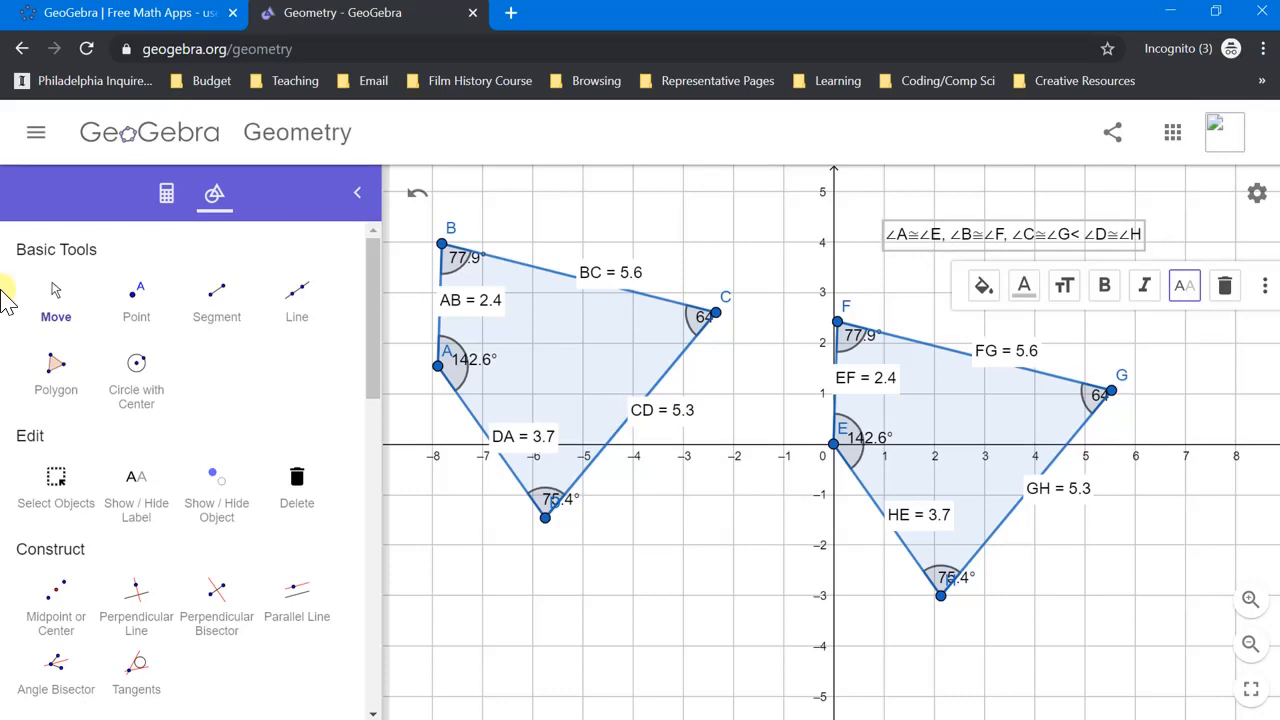
left_click(749, 545)
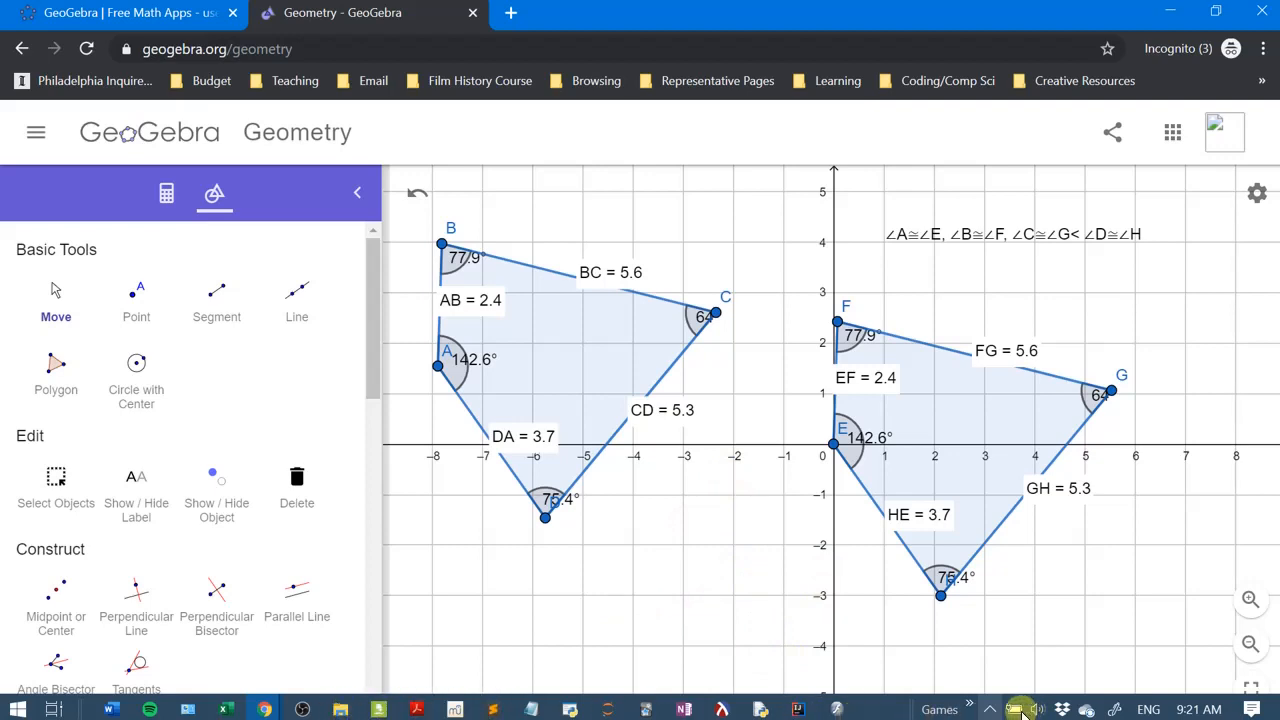
left_click(989, 709)
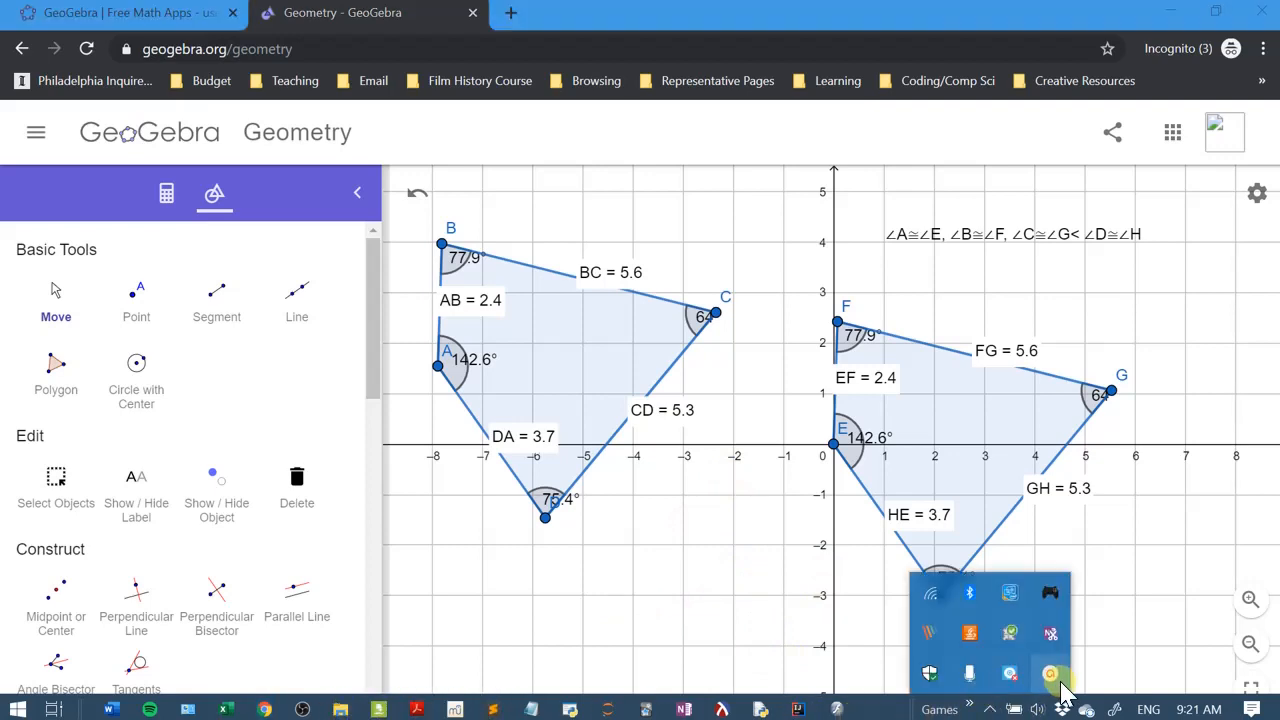